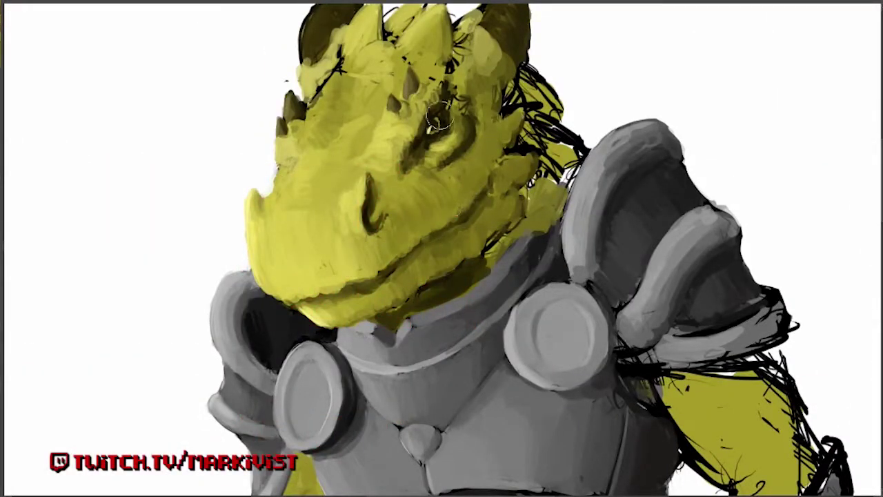
# Paint lighter strokes along the left rim of the chest armour's round shoulder disc
pyautogui.scroll(2, 412, 316)
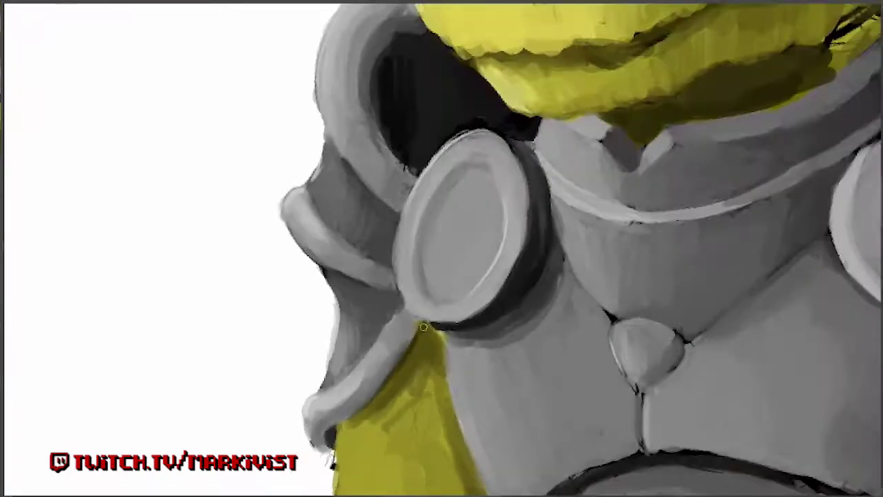
pyautogui.moveTo(413, 191); pyautogui.dragTo(427, 278)
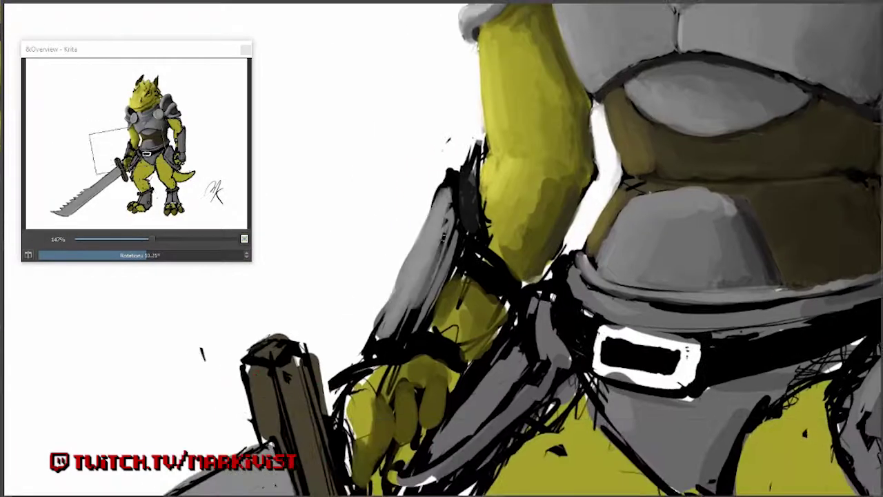
# Brighten the sword hand's fingers and darken the forearm by the elbow, discarding a dark bracer stroke
pyautogui.moveTo(398, 334); pyautogui.dragTo(447, 221)
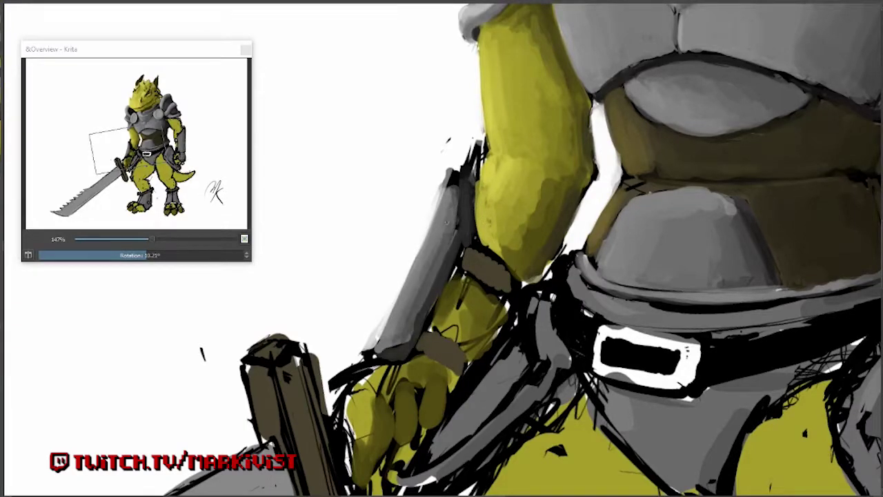
pyautogui.hotkey('ctrl', 'z')
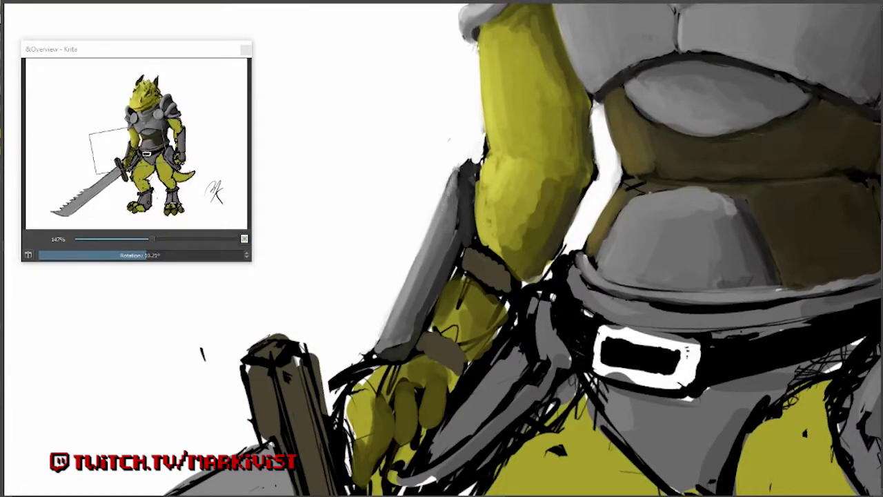
pyautogui.moveTo(386, 362); pyautogui.dragTo(418, 400)
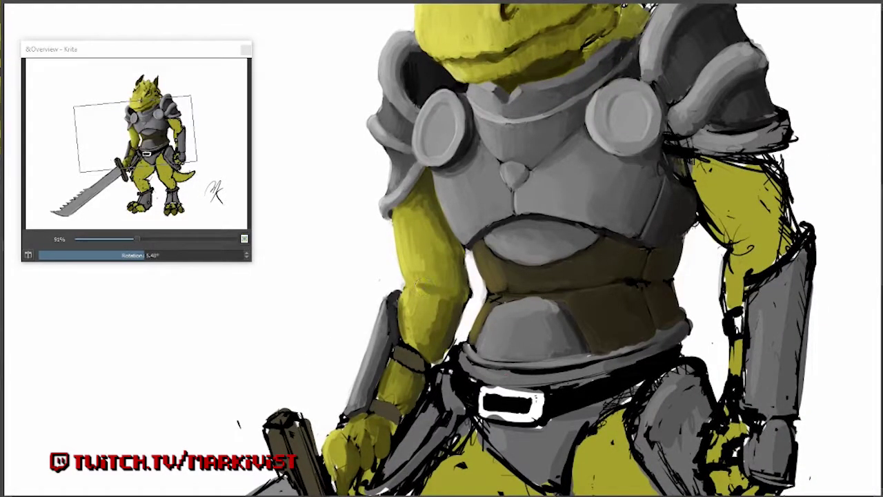
pyautogui.moveTo(441, 251); pyautogui.dragTo(431, 293)
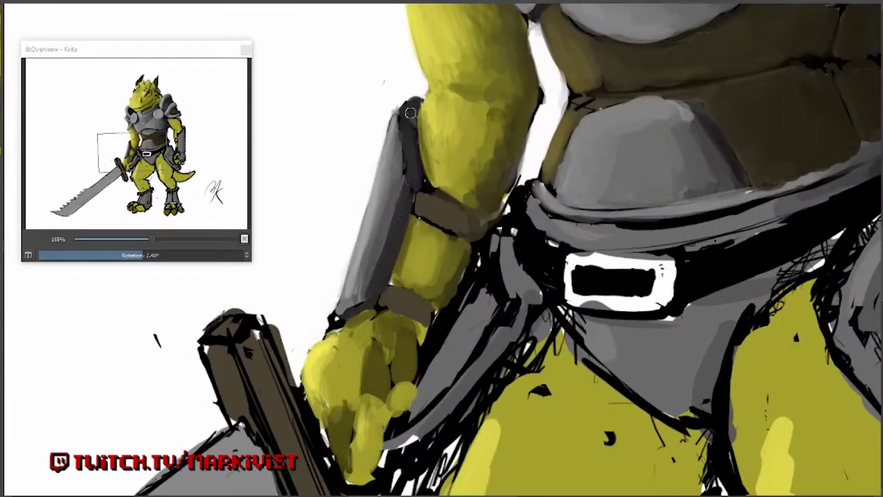
# Round off the bracer's top edge and brighten and widen the fingers with yellow highlights
pyautogui.moveTo(409, 104); pyautogui.dragTo(422, 180)
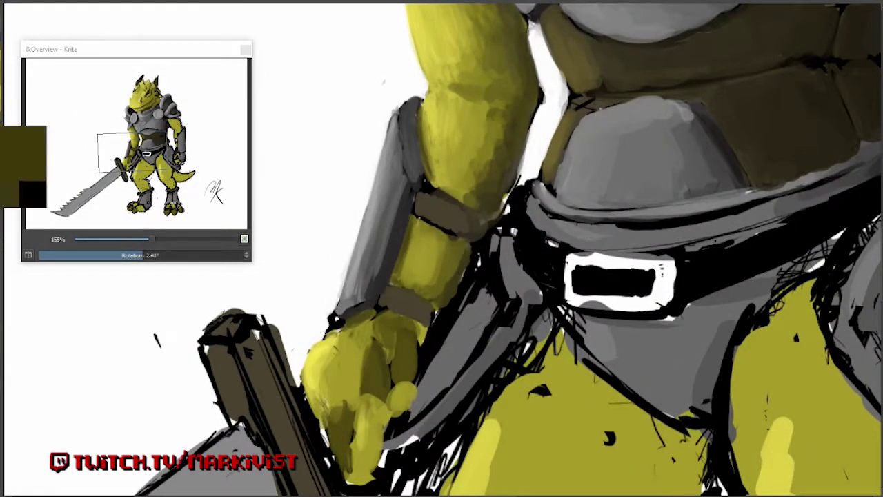
pyautogui.moveTo(407, 324); pyautogui.dragTo(373, 380)
pyautogui.moveTo(321, 221); pyautogui.dragTo(331, 276)
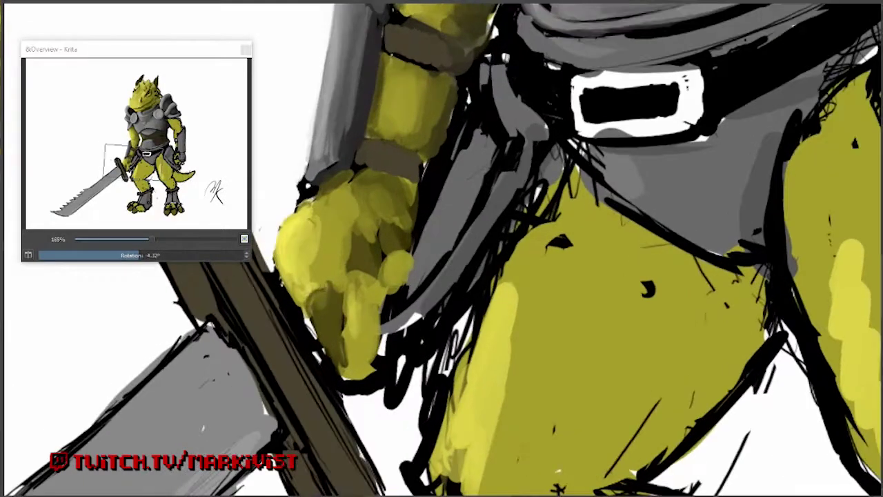
pyautogui.moveTo(324, 311); pyautogui.dragTo(331, 352)
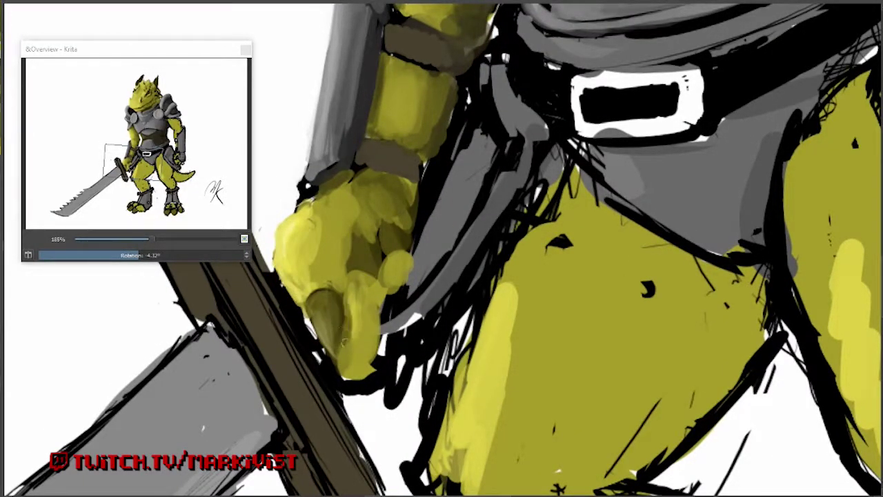
pyautogui.moveTo(343, 341)
pyautogui.mouseDown()
pyautogui.moveTo(407, 344)
pyautogui.moveTo(349, 369)
pyautogui.mouseUp()
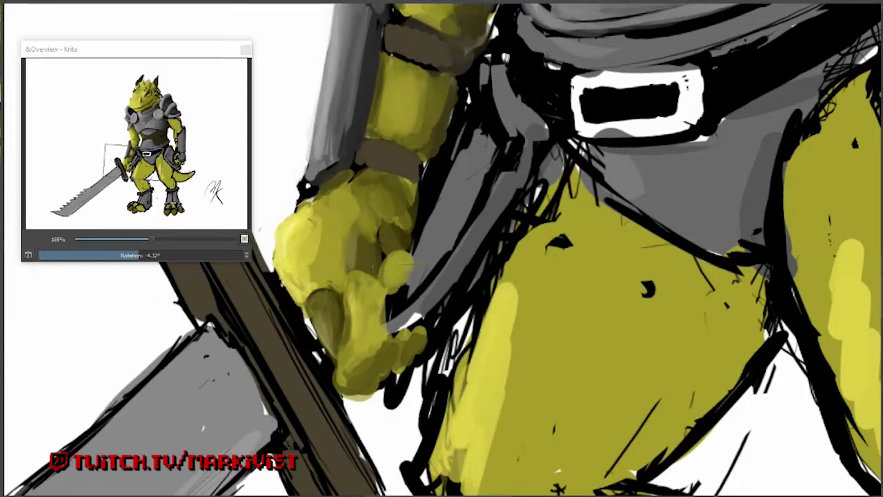
# Shade the knuckles, palm and fingers darker using shadow tones sampled from the hand
pyautogui.moveTo(342, 273); pyautogui.dragTo(313, 355)
pyautogui.moveTo(331, 224)
pyautogui.mouseDown()
pyautogui.moveTo(341, 283)
pyautogui.moveTo(367, 245)
pyautogui.moveTo(325, 290)
pyautogui.moveTo(335, 288)
pyautogui.mouseUp()
pyautogui.keyDown('ctrl'); pyautogui.click(378, 290); pyautogui.keyUp('ctrl')
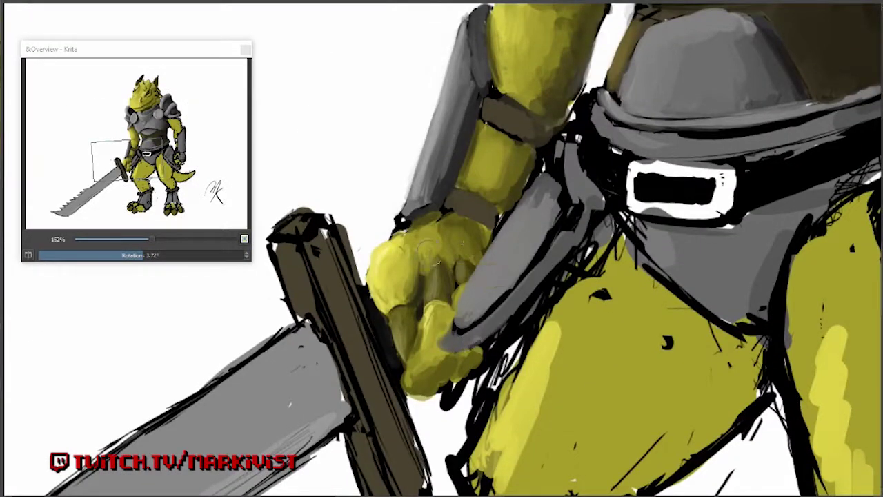
pyautogui.keyDown('ctrl'); pyautogui.click(447, 274); pyautogui.keyUp('ctrl')
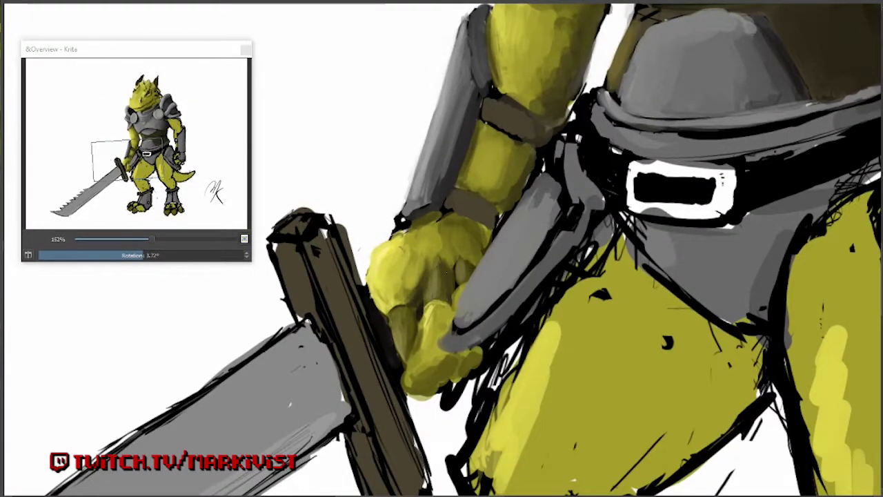
# Highlight the armour plate beside the hand with light-grey strokes
pyautogui.scroll(4, 446, 273)
pyautogui.scroll(-2, 444, 202)
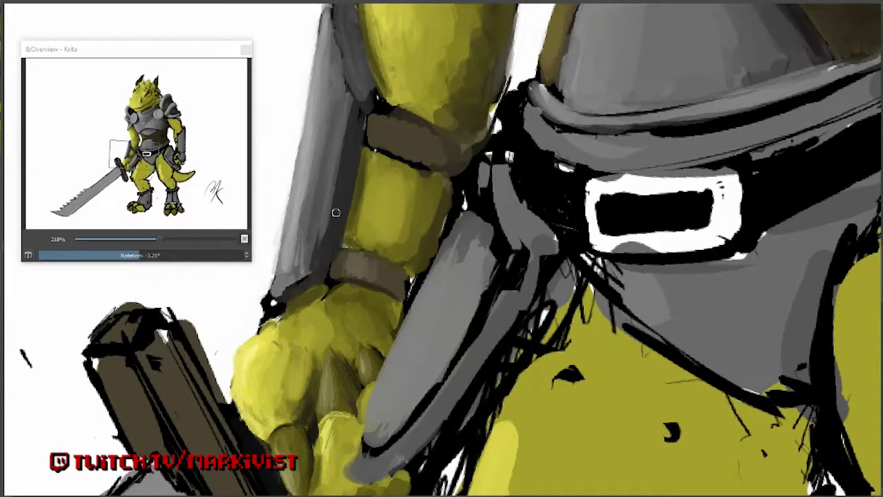
pyautogui.scroll(1, 351, 252)
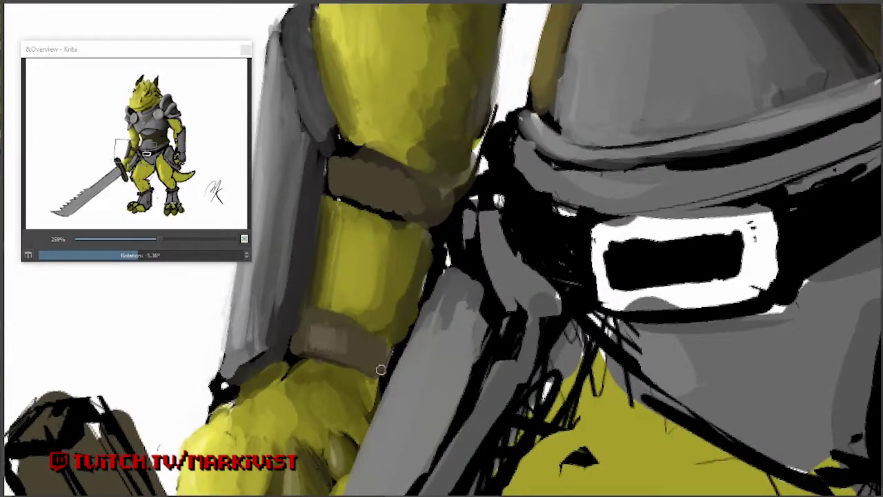
pyautogui.moveTo(380, 368); pyautogui.dragTo(476, 181)
pyautogui.moveTo(457, 433); pyautogui.dragTo(493, 329)
pyautogui.moveTo(399, 361); pyautogui.dragTo(426, 290)
pyautogui.moveTo(359, 469); pyautogui.dragTo(433, 279)
pyautogui.moveTo(447, 266); pyautogui.dragTo(463, 182)
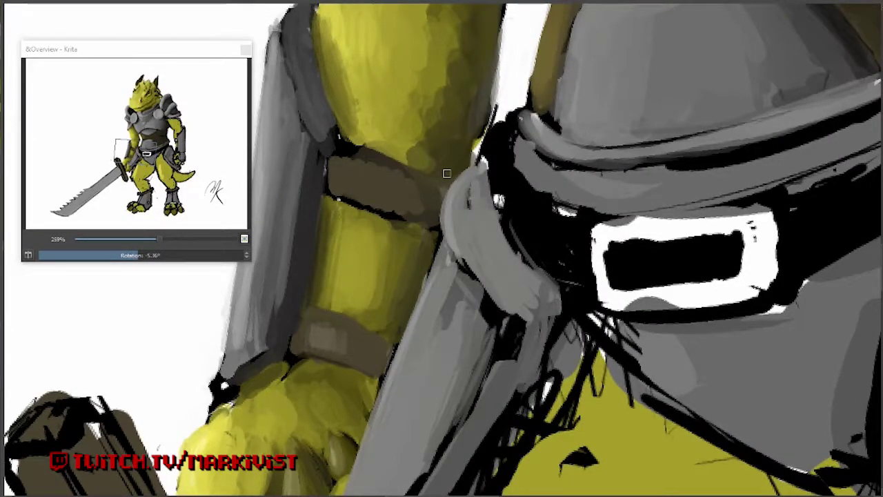
# Add white edge accents along the armour and sword hilt
pyautogui.scroll(-1, 446, 174)
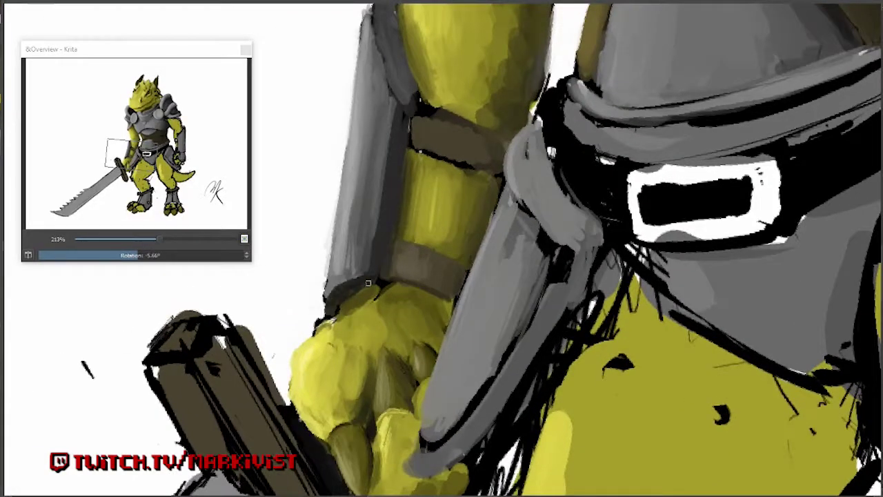
pyautogui.moveTo(368, 283); pyautogui.dragTo(262, 366)
pyautogui.scroll(-1, 376, 207)
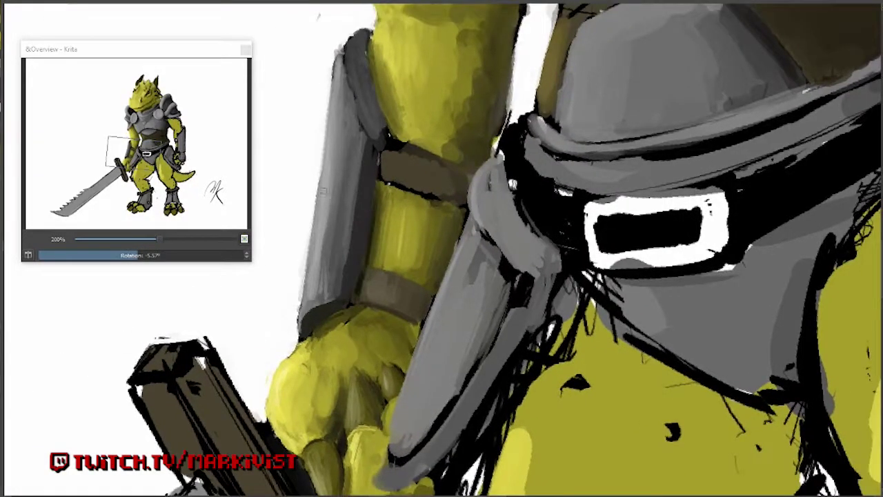
pyautogui.scroll(-1, 376, 207)
pyautogui.scroll(3, 375, 207)
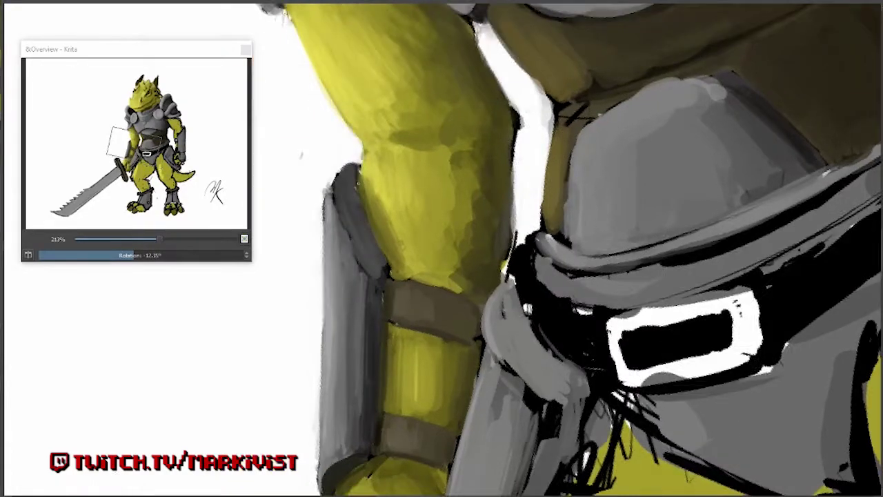
# Repaint the bracer's rim along the arm, including its top edge
pyautogui.moveTo(353, 177); pyautogui.dragTo(378, 253)
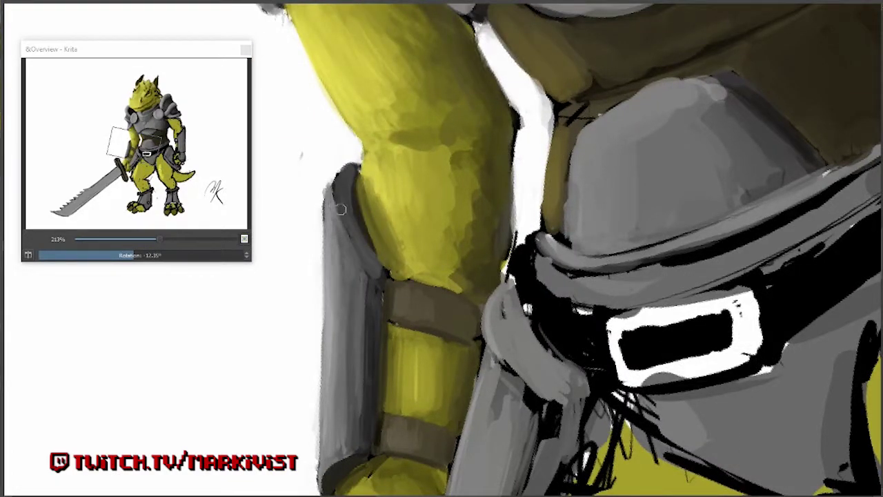
pyautogui.moveTo(340, 209)
pyautogui.mouseDown()
pyautogui.moveTo(319, 171)
pyautogui.moveTo(353, 202)
pyautogui.mouseUp()
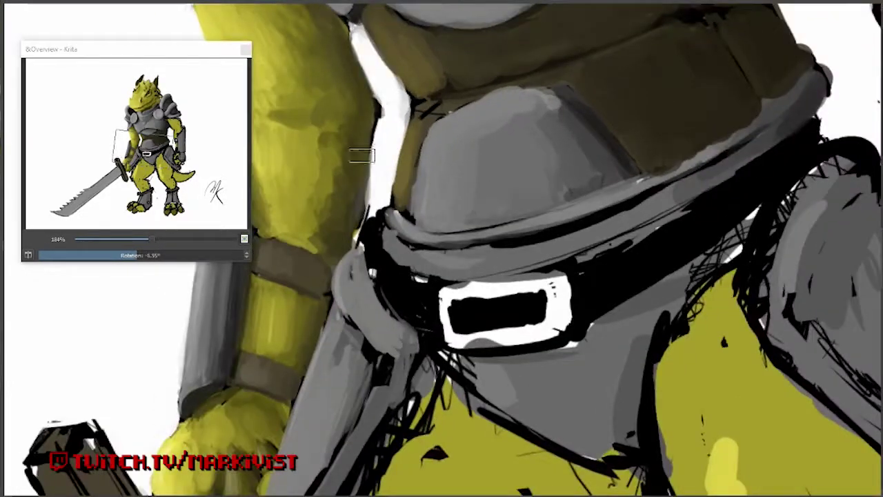
pyautogui.scroll(-5, 359, 214)
pyautogui.scroll(-3, 359, 214)
pyautogui.scroll(2, 460, 235)
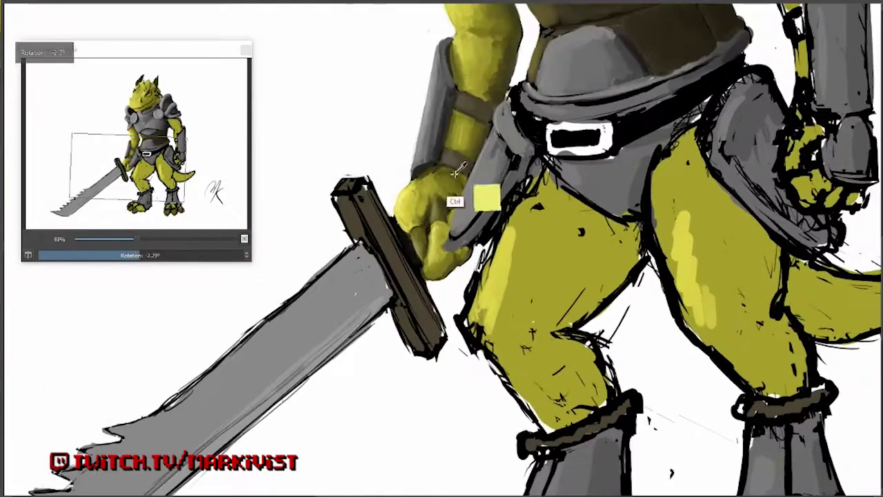
# Model the thighs with light and dark strokes, covering the knee lines and darkening the right leg
pyautogui.scroll(-3, 460, 235)
pyautogui.moveTo(483, 248); pyautogui.dragTo(493, 358)
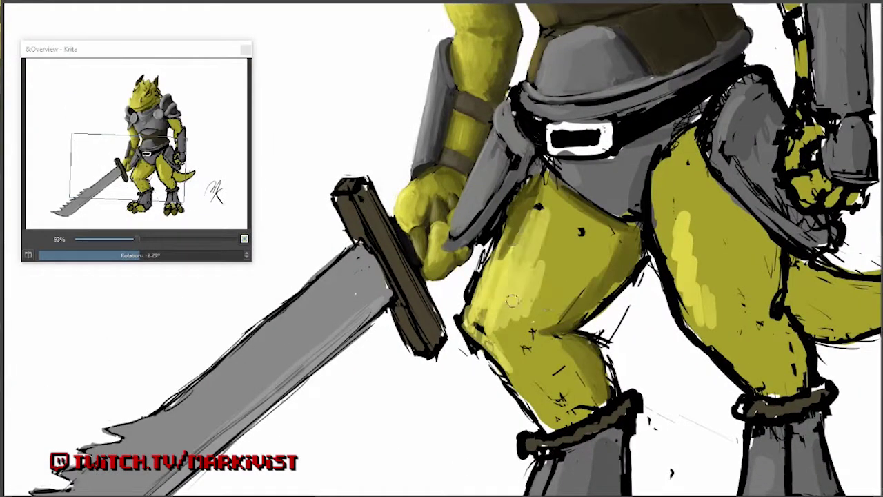
pyautogui.moveTo(524, 214); pyautogui.dragTo(541, 314)
pyautogui.moveTo(552, 207); pyautogui.dragTo(572, 331)
pyautogui.moveTo(442, 262); pyautogui.dragTo(497, 359)
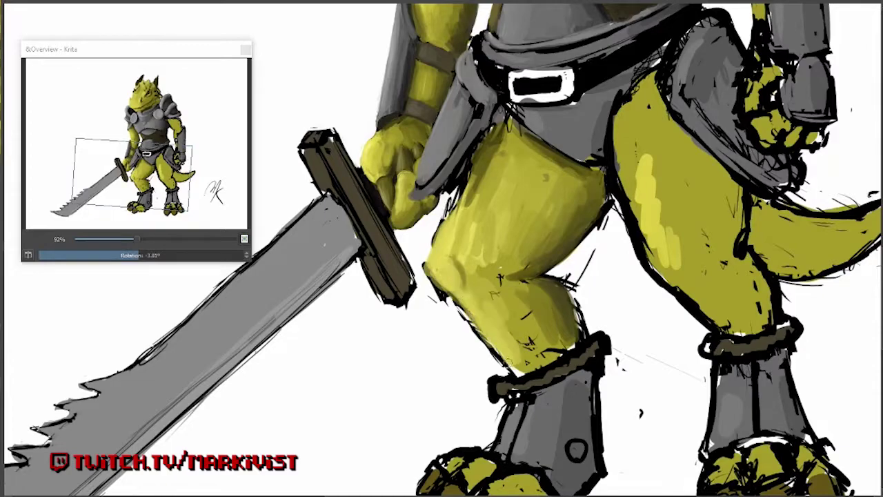
pyautogui.moveTo(483, 310); pyautogui.dragTo(558, 373)
pyautogui.moveTo(497, 276); pyautogui.dragTo(476, 165)
pyautogui.moveTo(524, 262)
pyautogui.mouseDown()
pyautogui.moveTo(532, 326)
pyautogui.moveTo(497, 276)
pyautogui.mouseUp()
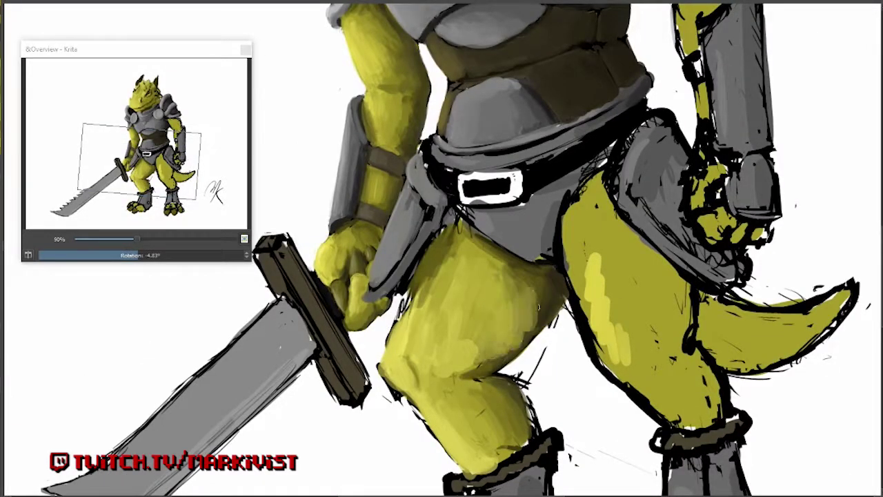
pyautogui.moveTo(683, 276); pyautogui.dragTo(690, 400)
pyautogui.moveTo(414, 441); pyautogui.dragTo(531, 387)
pyautogui.moveTo(393, 400); pyautogui.dragTo(433, 242)
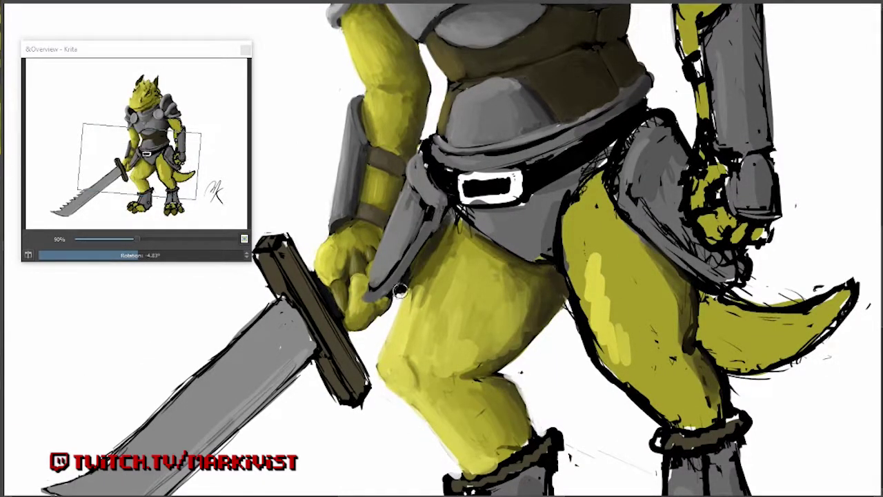
# Lighten the grey strap hanging over the fist and clean up its curled end
pyautogui.scroll(2, 427, 238)
pyautogui.moveTo(418, 198)
pyautogui.mouseDown()
pyautogui.moveTo(456, 103)
pyautogui.moveTo(413, 194)
pyautogui.mouseUp()
pyautogui.moveTo(455, 118); pyautogui.dragTo(387, 220)
pyautogui.moveTo(448, 69); pyautogui.dragTo(424, 158)
pyautogui.moveTo(418, 69); pyautogui.dragTo(386, 220)
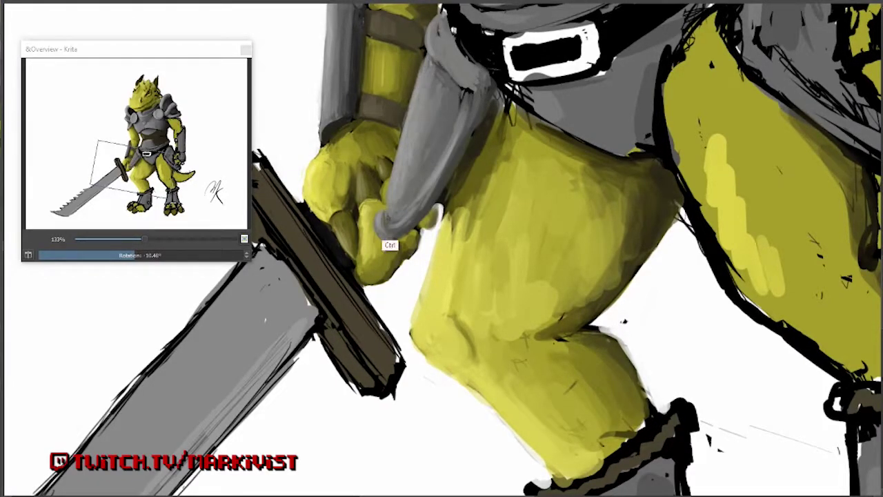
pyautogui.moveTo(466, 107); pyautogui.dragTo(442, 48)
# Smooth the yellow on the right thigh and touch up the brown belt band
pyautogui.scroll(-2, 438, 208)
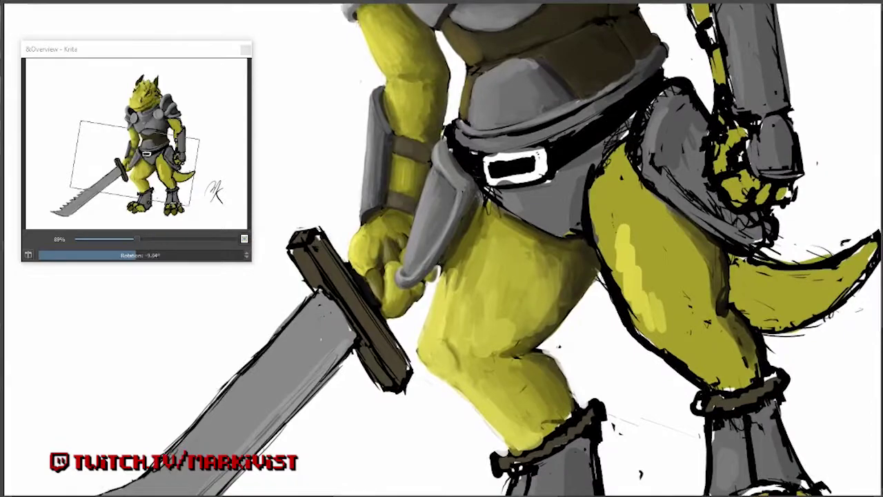
pyautogui.moveTo(607, 172); pyautogui.dragTo(662, 359)
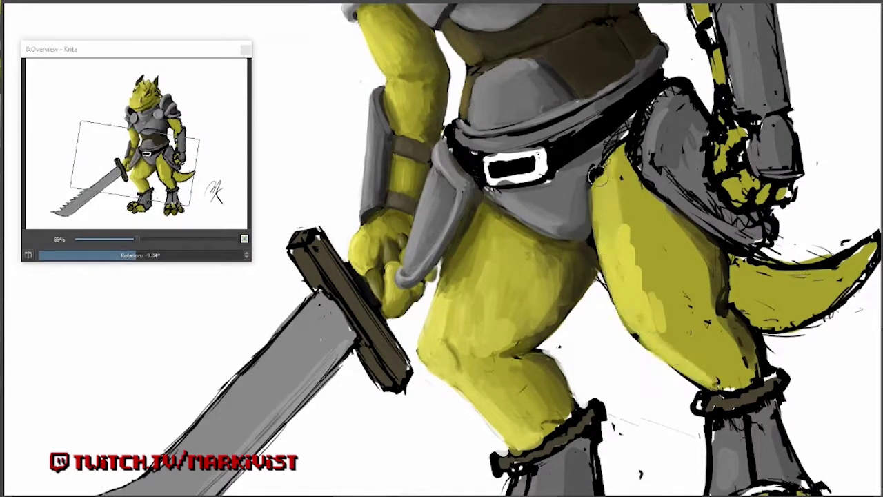
pyautogui.keyDown('ctrl'); pyautogui.click(555, 224); pyautogui.keyUp('ctrl')
pyautogui.scroll(1, 365, 275)
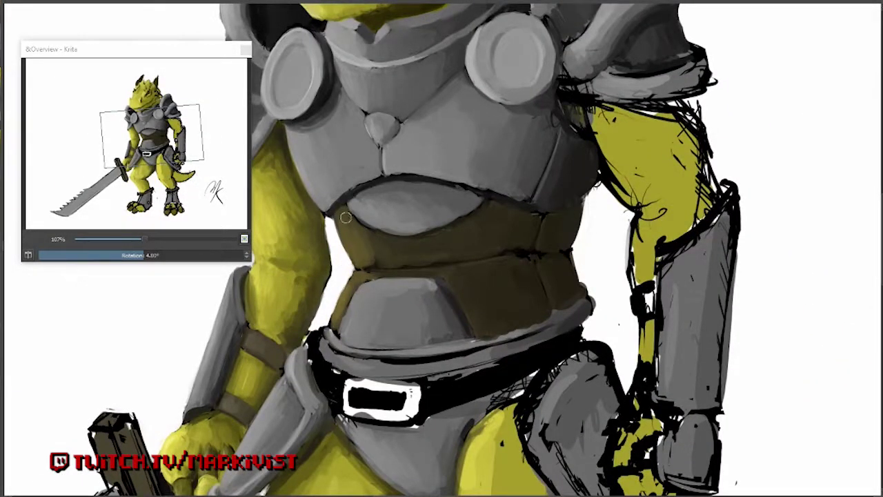
pyautogui.moveTo(366, 272); pyautogui.dragTo(370, 263)
pyautogui.scroll(-2, 313, 327)
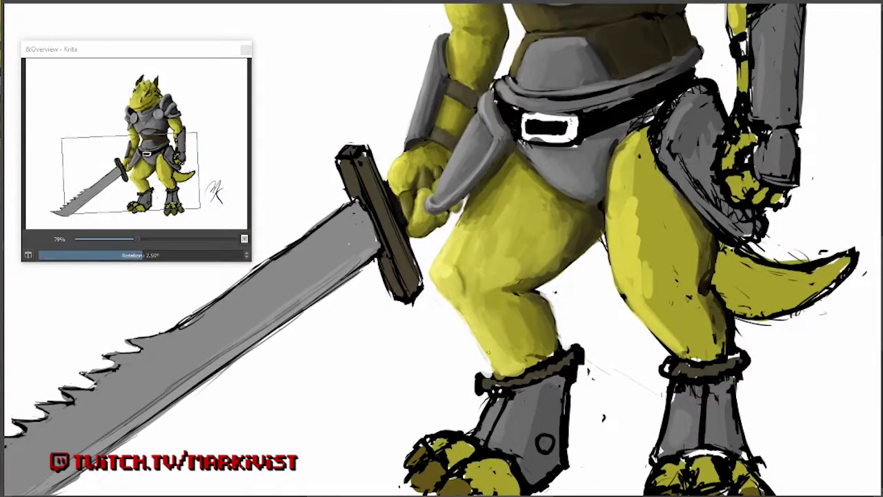
# Paint smooth yellow shading over the tail, covering its sketch lines
pyautogui.moveTo(552, 207); pyautogui.dragTo(533, 207)
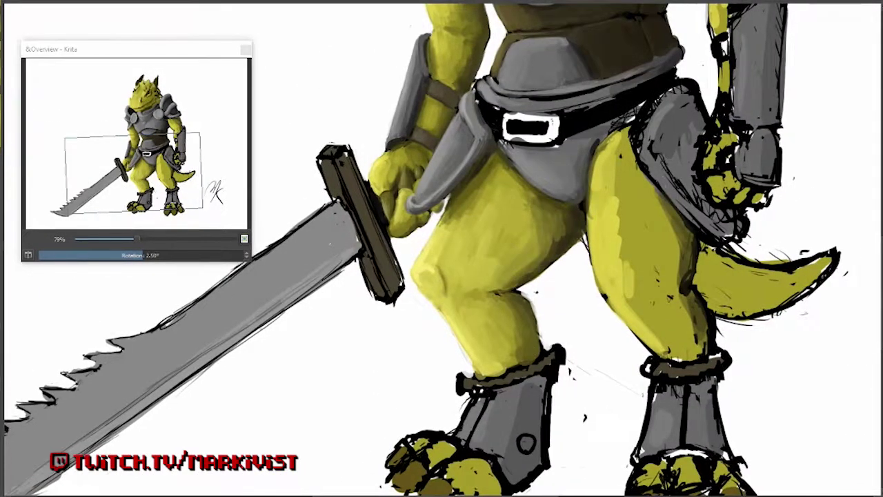
pyautogui.moveTo(704, 303); pyautogui.dragTo(801, 290)
pyautogui.moveTo(717, 269); pyautogui.dragTo(814, 262)
pyautogui.moveTo(731, 255); pyautogui.dragTo(828, 248)
pyautogui.moveTo(718, 303); pyautogui.dragTo(828, 276)
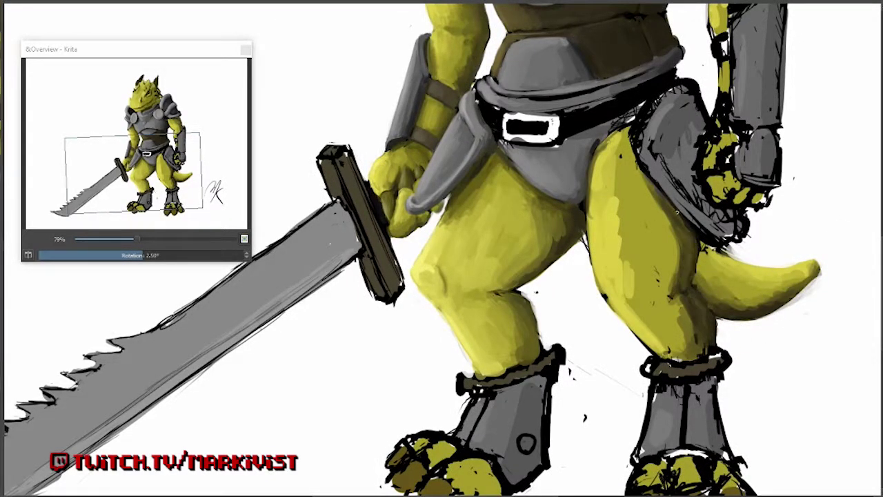
# Smooth the right thigh's yellow shading over its sketch strokes
pyautogui.moveTo(662, 194); pyautogui.dragTo(683, 331)
pyautogui.moveTo(621, 165); pyautogui.dragTo(676, 345)
pyautogui.moveTo(628, 145); pyautogui.dragTo(621, 297)
pyautogui.moveTo(600, 200)
pyautogui.mouseDown()
pyautogui.moveTo(607, 289)
pyautogui.moveTo(704, 344)
pyautogui.mouseUp()
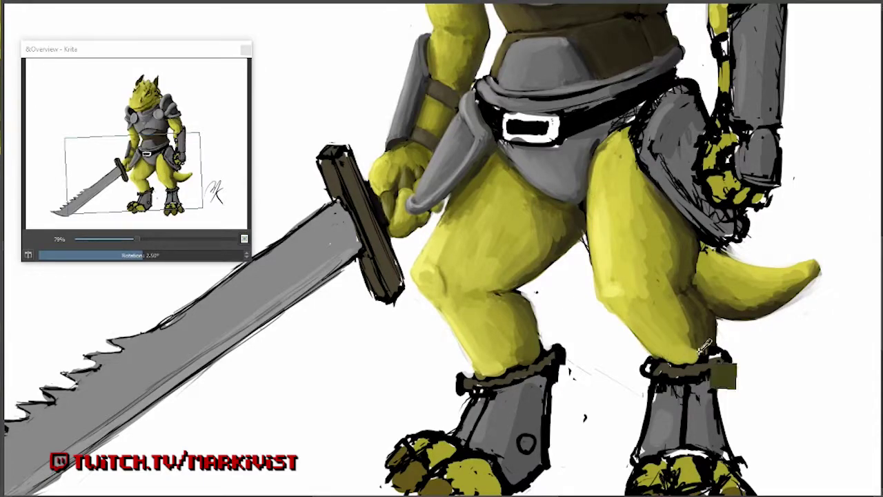
# Add brown fur around both ankle cuffs and darken the thigh's inner edge near the tail
pyautogui.moveTo(461, 378); pyautogui.dragTo(560, 358)
pyautogui.moveTo(641, 371); pyautogui.dragTo(733, 360)
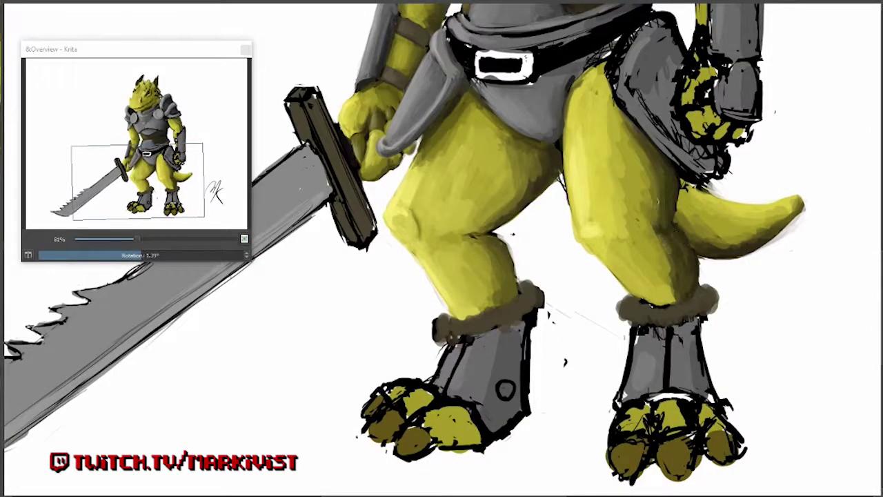
pyautogui.moveTo(662, 193); pyautogui.dragTo(648, 289)
pyautogui.moveTo(641, 124); pyautogui.dragTo(668, 218)
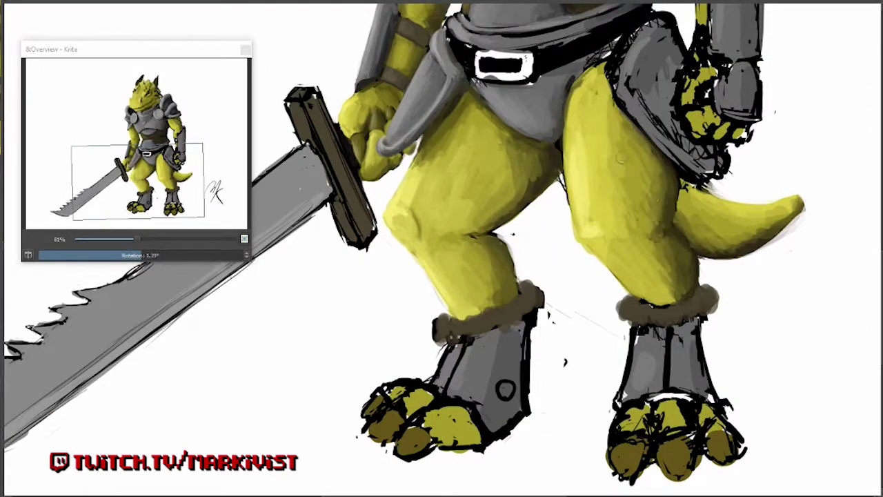
pyautogui.moveTo(434, 172)
pyautogui.mouseDown()
pyautogui.moveTo(548, 187)
pyautogui.moveTo(587, 244)
pyautogui.mouseUp()
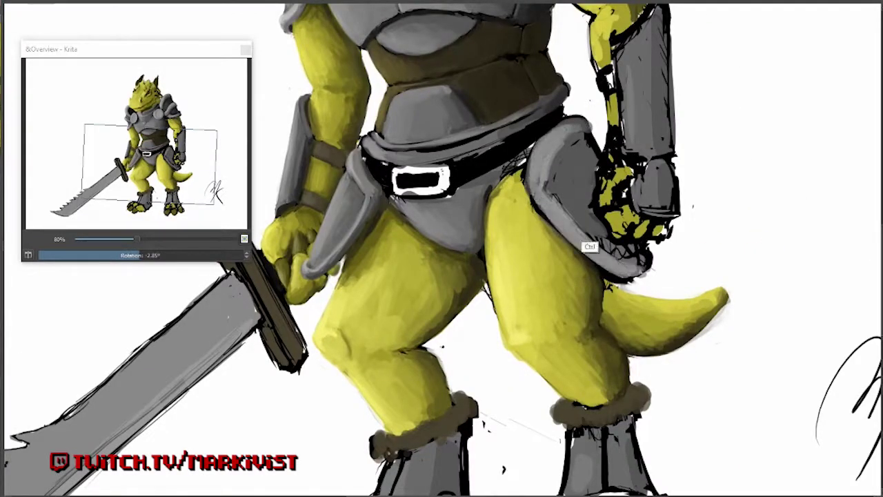
# Repaint the hip plate in smooth grey over its hatching and darken the shadow between the legs
pyautogui.moveTo(566, 165); pyautogui.dragTo(634, 256)
pyautogui.moveTo(587, 124); pyautogui.dragTo(621, 269)
pyautogui.moveTo(572, 242)
pyautogui.mouseDown()
pyautogui.moveTo(627, 266)
pyautogui.moveTo(534, 197)
pyautogui.mouseUp()
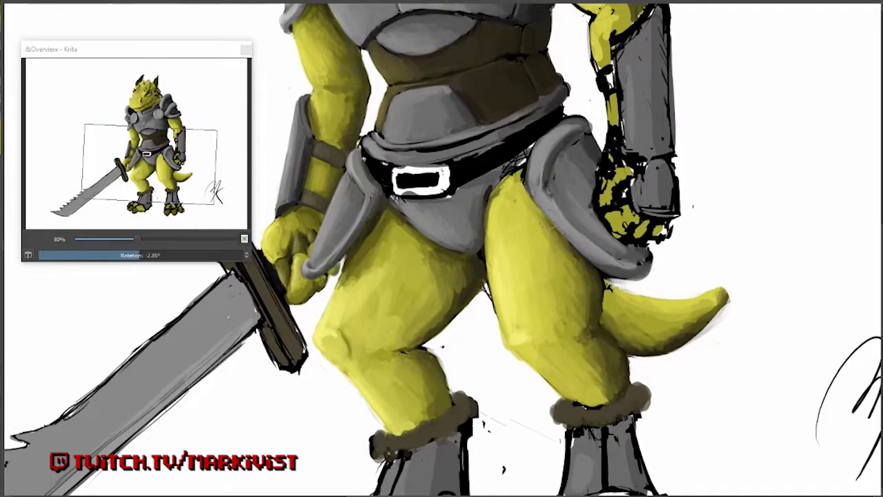
pyautogui.moveTo(621, 241)
pyautogui.mouseDown()
pyautogui.moveTo(552, 151)
pyautogui.moveTo(600, 183)
pyautogui.moveTo(614, 238)
pyautogui.mouseUp()
pyautogui.moveTo(563, 211); pyautogui.dragTo(618, 261)
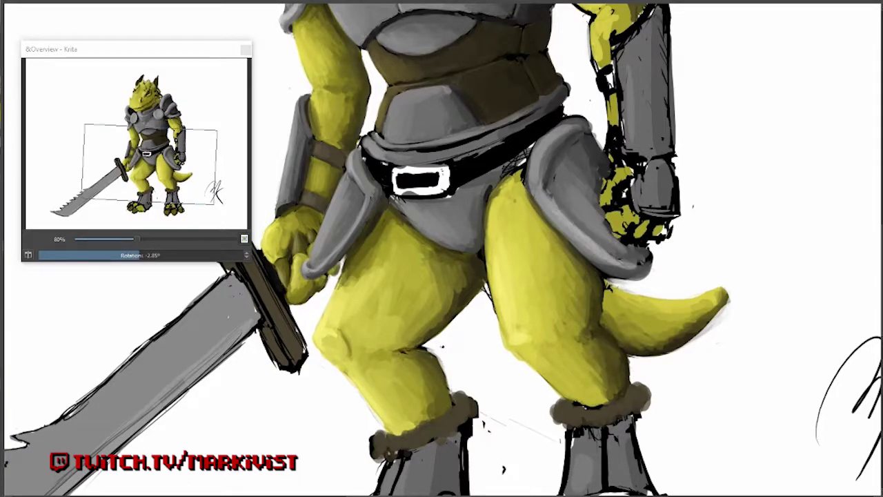
pyautogui.moveTo(483, 289); pyautogui.dragTo(469, 307)
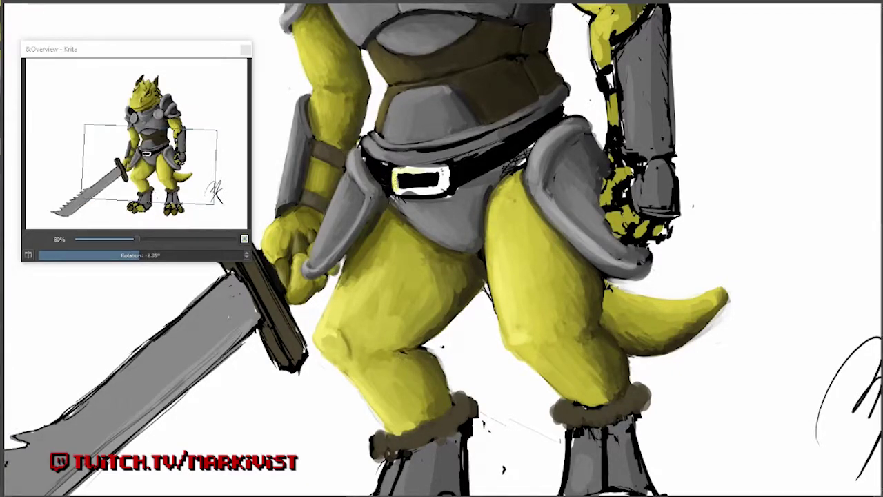
# Paint the belt buckle yellow and rotate the canvas to check the waist armour
pyautogui.moveTo(448, 186); pyautogui.dragTo(401, 167)
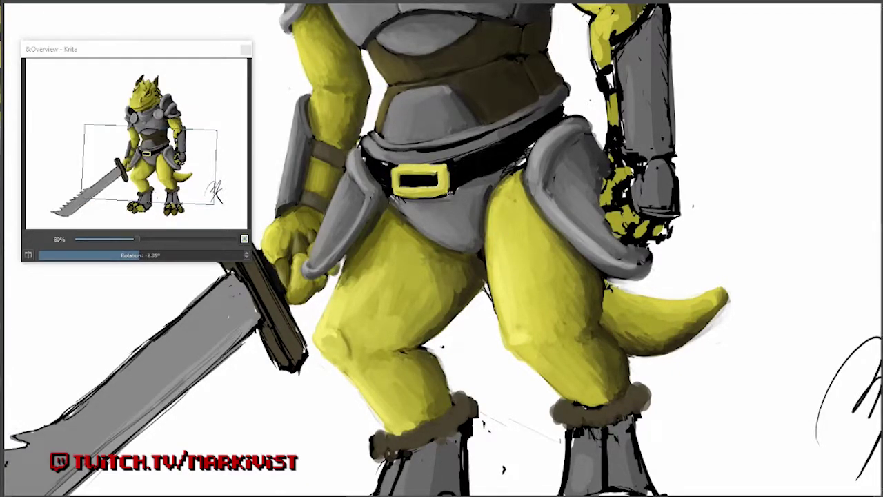
pyautogui.moveTo(441, 276); pyautogui.dragTo(405, 333)
pyautogui.moveTo(483, 276); pyautogui.dragTo(441, 317)
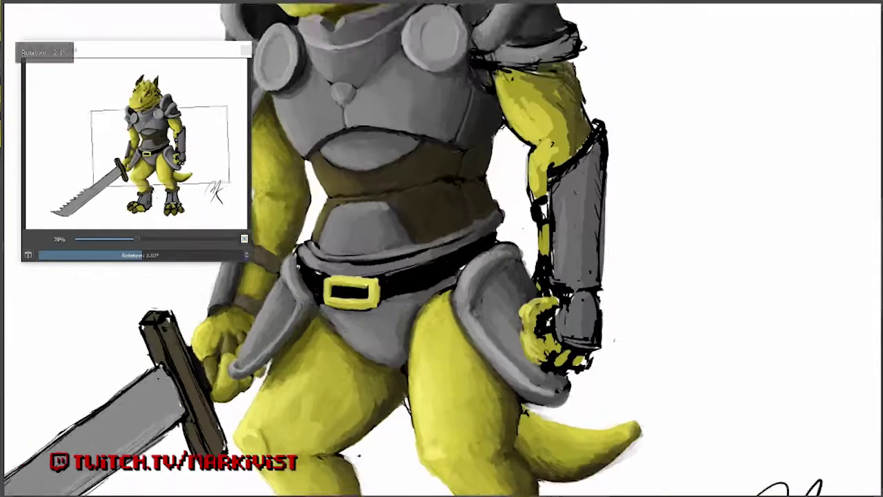
pyautogui.moveTo(441, 207)
pyautogui.mouseDown()
pyautogui.moveTo(483, 310)
pyautogui.moveTo(448, 36)
pyautogui.mouseUp()
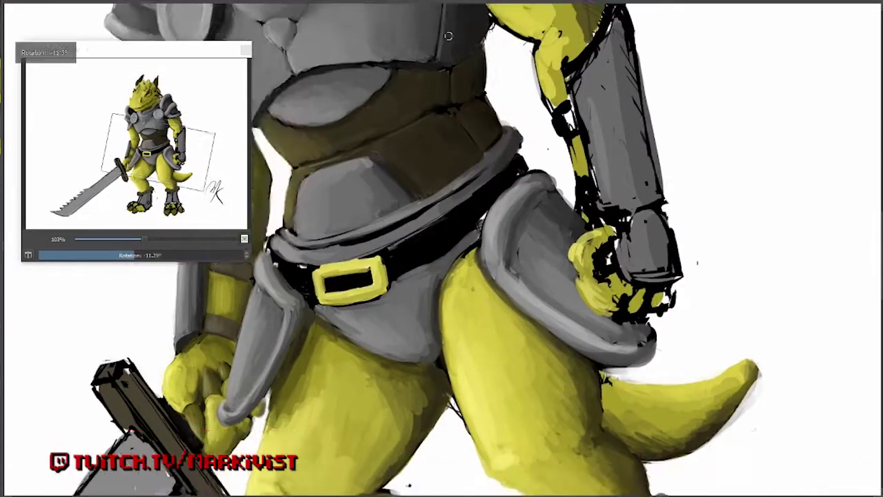
# Add darker olive shading and first highlights to the left foot's toes
pyautogui.moveTo(448, 276); pyautogui.dragTo(476, 104)
pyautogui.moveTo(476, 311); pyautogui.dragTo(497, 137)
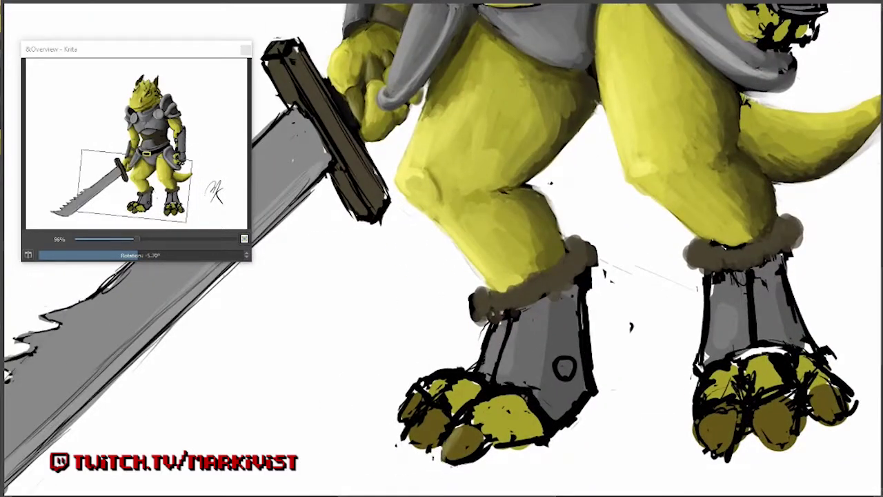
pyautogui.moveTo(407, 413); pyautogui.dragTo(449, 386)
pyautogui.moveTo(538, 431); pyautogui.dragTo(428, 440)
pyautogui.moveTo(407, 407); pyautogui.dragTo(451, 445)
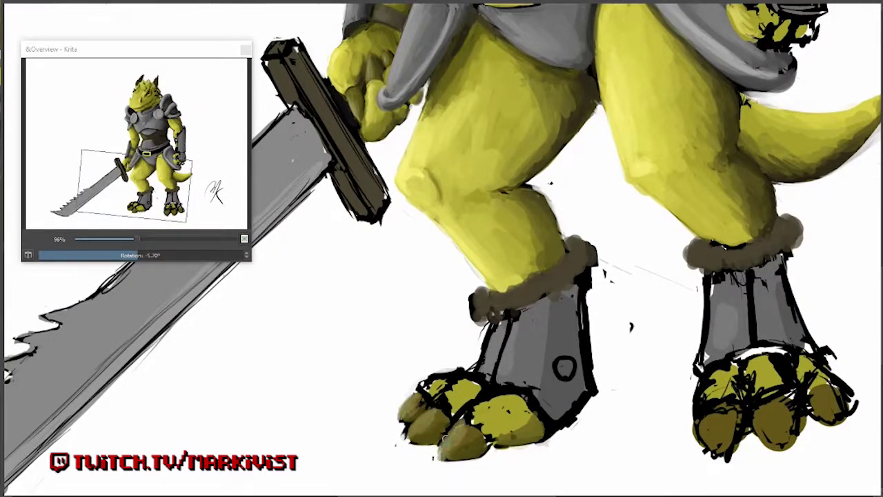
# Highlight the left foot's toes up close, lightening the front toe and lower boot
pyautogui.moveTo(417, 378); pyautogui.dragTo(455, 404)
pyautogui.moveTo(483, 276); pyautogui.dragTo(483, 172)
pyautogui.moveTo(424, 338); pyautogui.dragTo(545, 396)
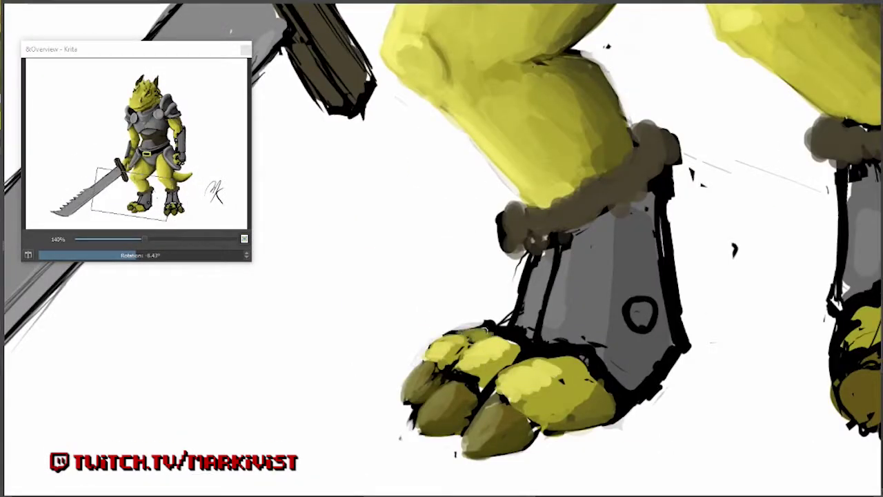
pyautogui.moveTo(445, 324)
pyautogui.mouseDown()
pyautogui.moveTo(531, 359)
pyautogui.moveTo(600, 414)
pyautogui.mouseUp()
pyautogui.moveTo(538, 387); pyautogui.dragTo(614, 424)
pyautogui.moveTo(524, 362); pyautogui.dragTo(576, 390)
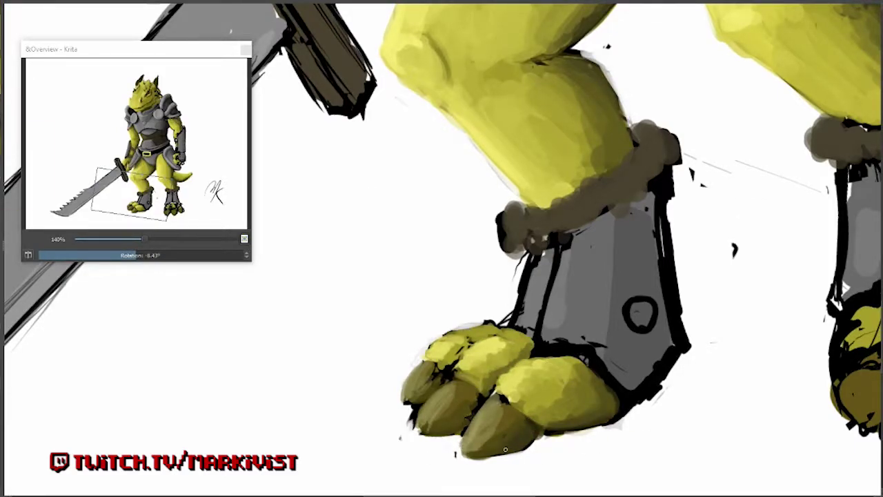
pyautogui.moveTo(511, 335); pyautogui.dragTo(583, 385)
pyautogui.moveTo(438, 331); pyautogui.dragTo(507, 383)
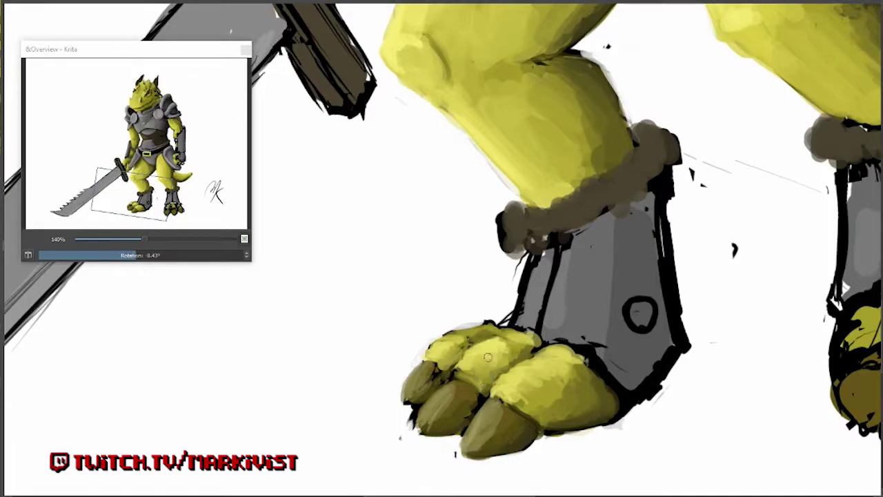
pyautogui.moveTo(583, 356); pyautogui.dragTo(620, 422)
# Repaint the boot grey over its black outlines, soften its circle and darken the fur band
pyautogui.moveTo(676, 372)
pyautogui.mouseDown()
pyautogui.moveTo(651, 231)
pyautogui.moveTo(485, 306)
pyautogui.mouseUp()
pyautogui.moveTo(511, 207); pyautogui.dragTo(507, 266)
pyautogui.moveTo(531, 234)
pyautogui.mouseDown()
pyautogui.moveTo(652, 202)
pyautogui.moveTo(559, 235)
pyautogui.mouseUp()
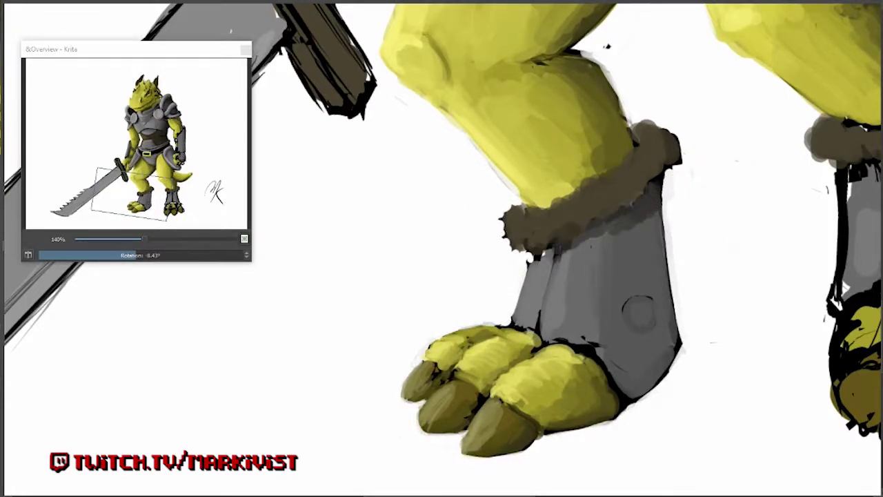
pyautogui.moveTo(683, 159); pyautogui.dragTo(649, 190)
pyautogui.moveTo(590, 197); pyautogui.dragTo(507, 221)
pyautogui.moveTo(669, 141); pyautogui.dragTo(648, 154)
pyautogui.scroll(-2, 619, 117)
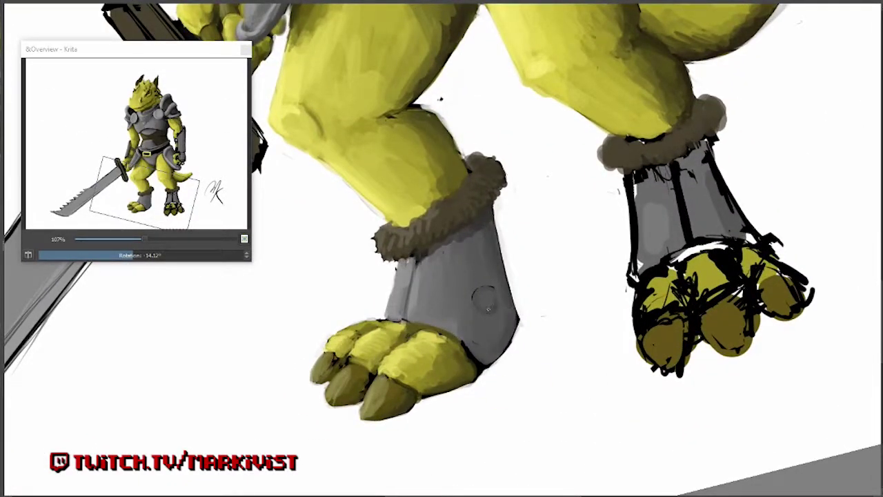
# Shade the boot rivet into a knob, lighten the fur edges and undo stray strokes
pyautogui.keyDown('ctrl'); pyautogui.click(514, 337); pyautogui.keyUp('ctrl')
pyautogui.moveTo(482, 292); pyautogui.dragTo(487, 301)
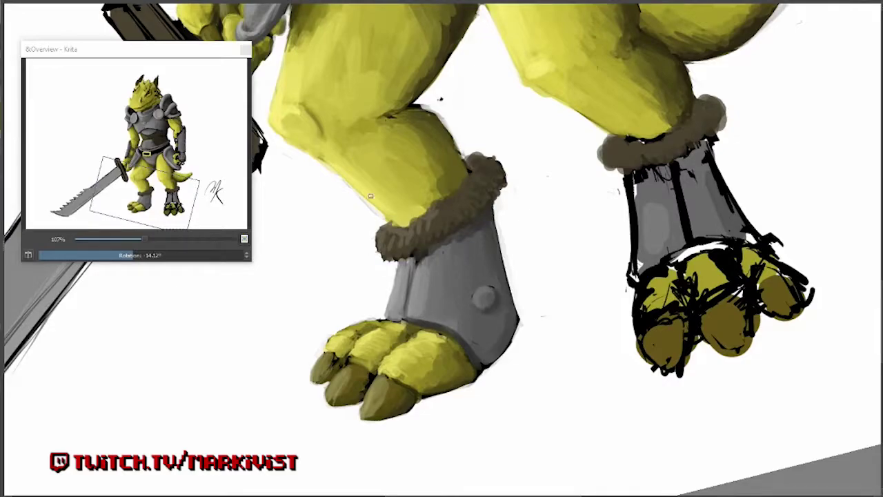
pyautogui.keyDown('ctrl'); pyautogui.click(490, 229); pyautogui.keyUp('ctrl')
pyautogui.hotkey('ctrl', 'z')
pyautogui.hotkey('ctrl', 'z')
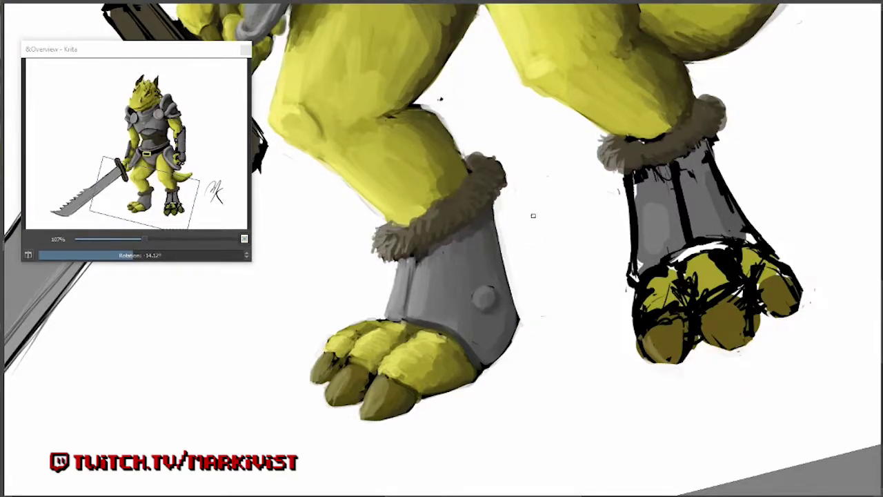
# Brush yellow strokes across the top of the left foot, then view both feet
pyautogui.moveTo(440, 99); pyautogui.dragTo(454, 422)
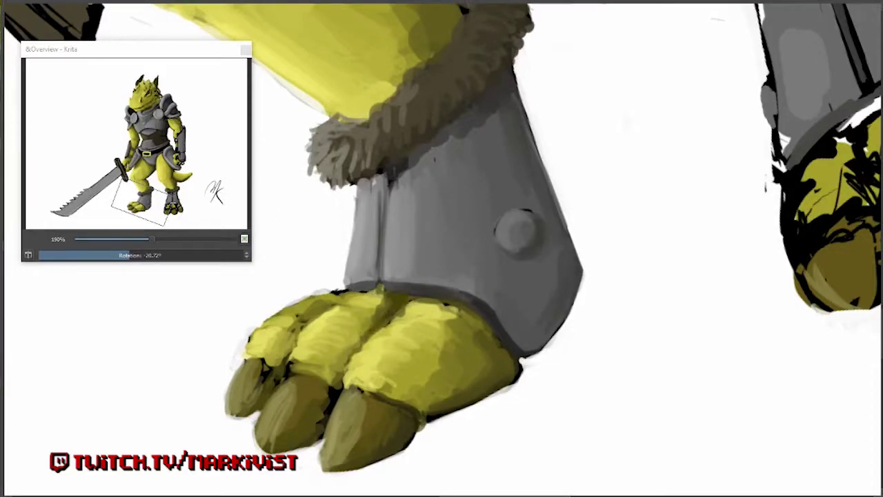
pyautogui.moveTo(400, 317)
pyautogui.mouseDown()
pyautogui.moveTo(458, 288)
pyautogui.moveTo(489, 333)
pyautogui.mouseUp()
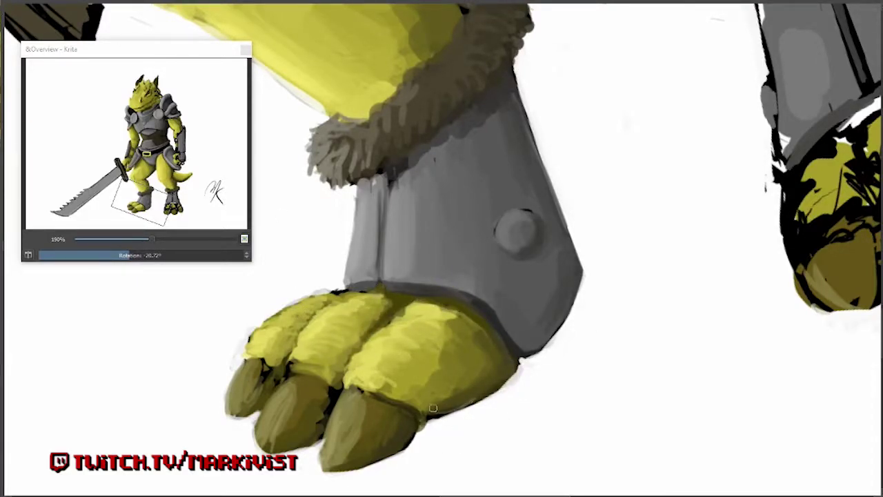
pyautogui.moveTo(459, 304); pyautogui.dragTo(535, 227)
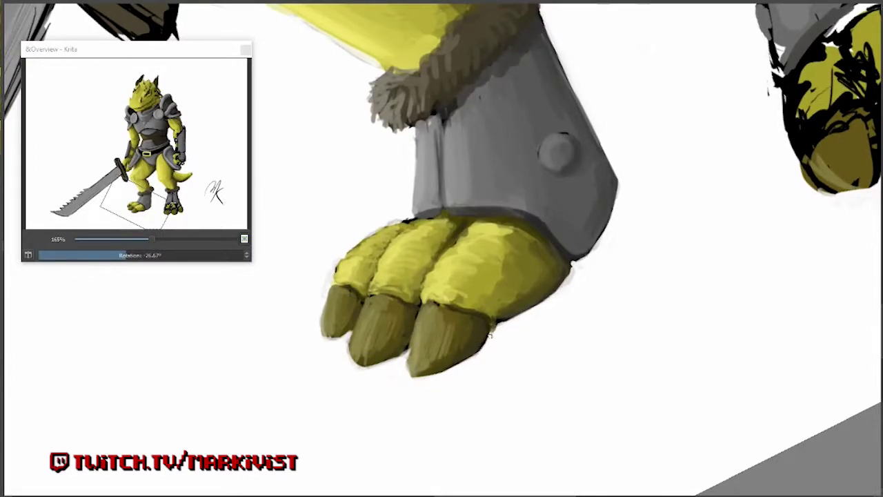
pyautogui.moveTo(490, 335)
pyautogui.mouseDown()
pyautogui.moveTo(625, 228)
pyautogui.moveTo(324, 84)
pyautogui.mouseUp()
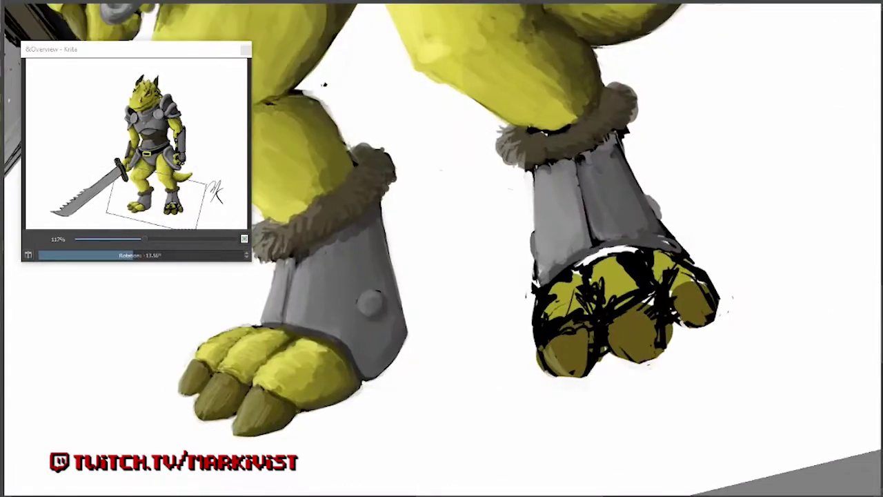
pyautogui.moveTo(579, 262); pyautogui.dragTo(676, 248)
pyautogui.moveTo(552, 310)
pyautogui.mouseDown()
pyautogui.moveTo(662, 262)
pyautogui.moveTo(693, 168)
pyautogui.moveTo(540, 241)
pyautogui.mouseUp()
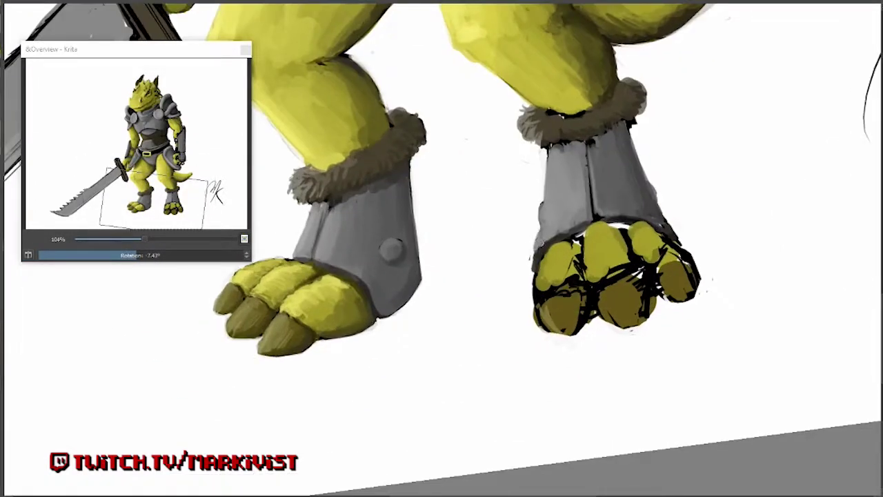
pyautogui.moveTo(635, 146); pyautogui.dragTo(642, 210)
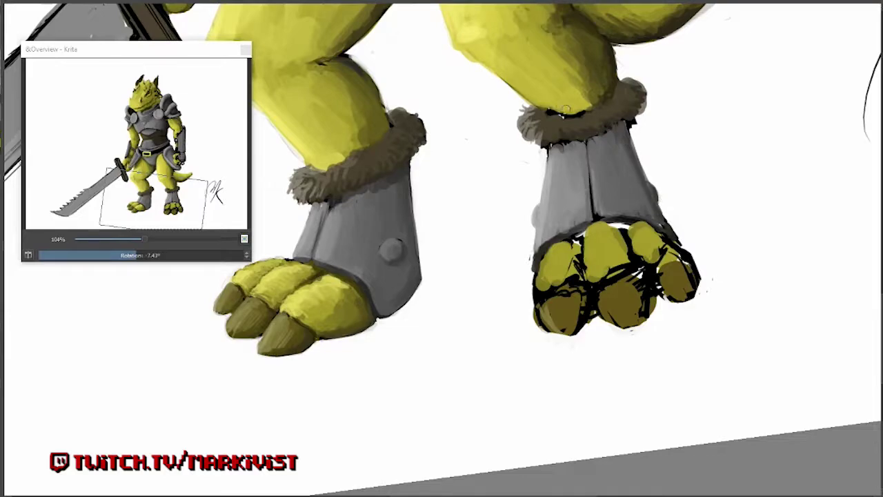
pyautogui.moveTo(541, 290); pyautogui.dragTo(593, 234)
pyautogui.moveTo(569, 283)
pyautogui.mouseDown()
pyautogui.moveTo(642, 231)
pyautogui.moveTo(607, 238)
pyautogui.mouseUp()
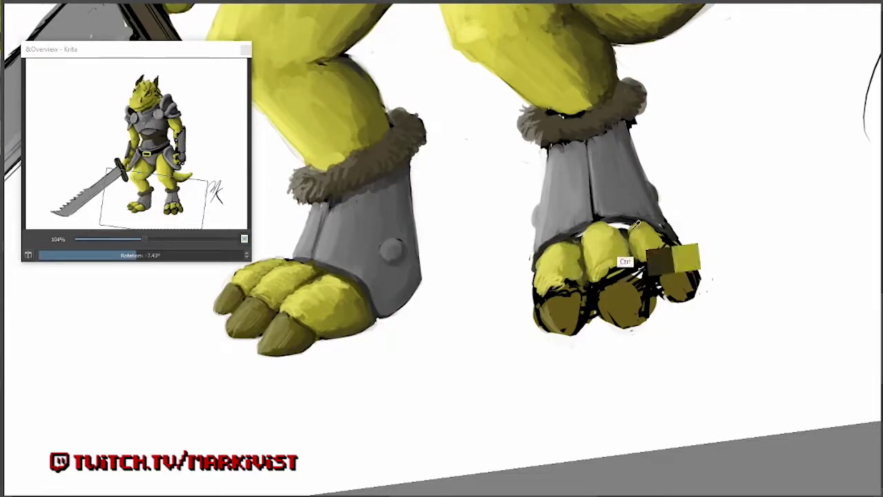
pyautogui.moveTo(697, 251); pyautogui.dragTo(679, 301)
pyautogui.moveTo(552, 304); pyautogui.dragTo(559, 327)
pyautogui.moveTo(614, 324)
pyautogui.mouseDown()
pyautogui.moveTo(663, 259)
pyautogui.moveTo(485, 380)
pyautogui.mouseUp()
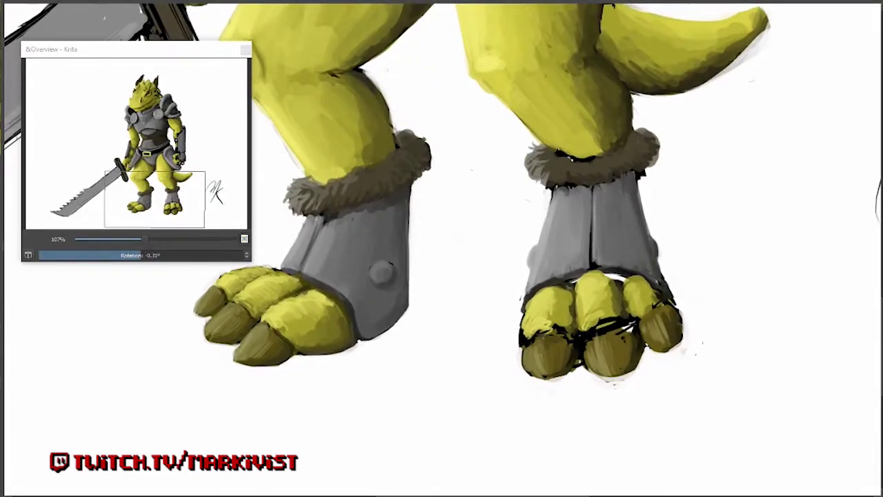
pyautogui.keyDown('ctrl'); pyautogui.click(290, 330); pyautogui.keyUp('ctrl')
pyautogui.moveTo(525, 341)
pyautogui.mouseDown()
pyautogui.moveTo(569, 328)
pyautogui.moveTo(524, 362)
pyautogui.mouseUp()
pyautogui.moveTo(680, 310); pyautogui.dragTo(642, 369)
pyautogui.moveTo(534, 373)
pyautogui.mouseDown()
pyautogui.moveTo(593, 380)
pyautogui.moveTo(610, 336)
pyautogui.moveTo(566, 355)
pyautogui.mouseUp()
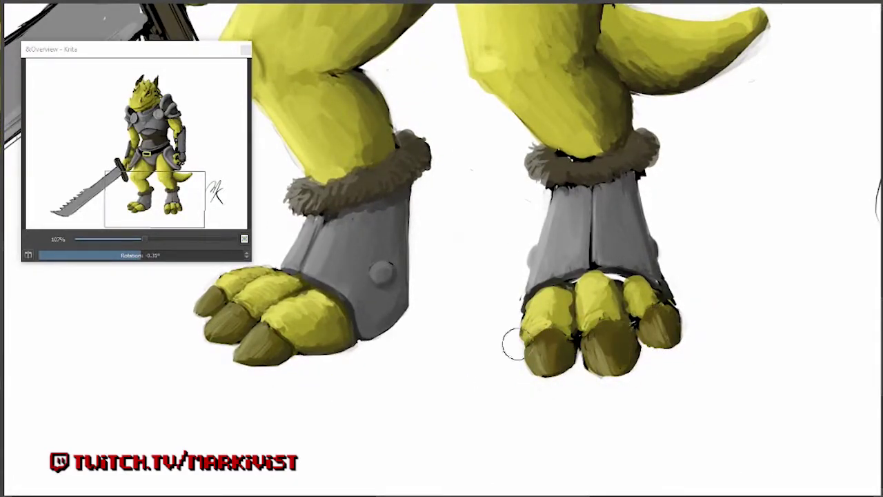
pyautogui.moveTo(662, 324); pyautogui.dragTo(557, 340)
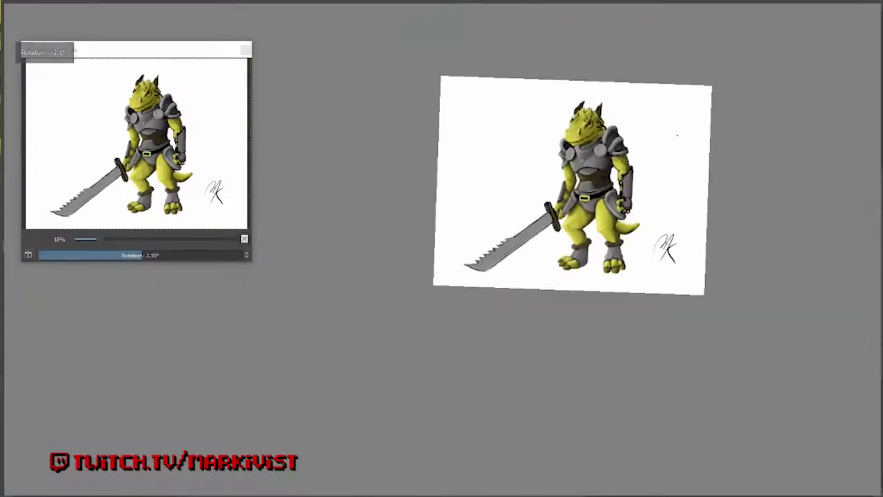
pyautogui.moveTo(591, 291); pyautogui.dragTo(525, 249)
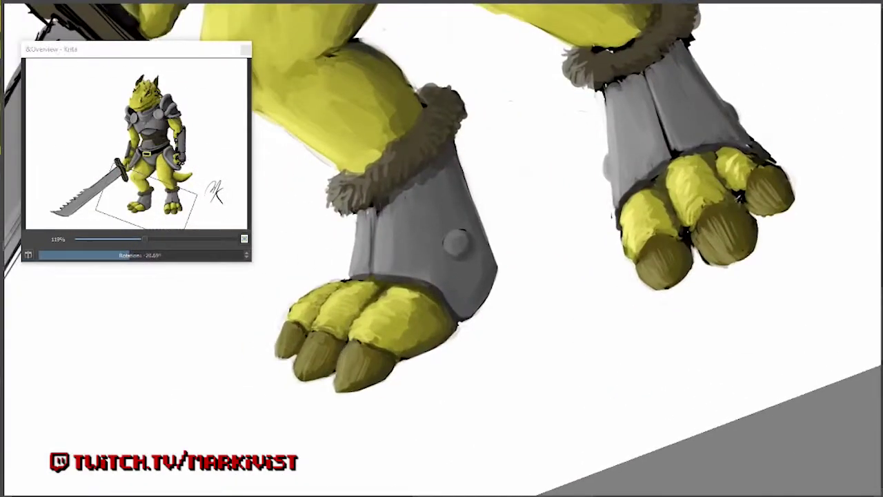
pyautogui.moveTo(316, 383); pyautogui.dragTo(507, 263)
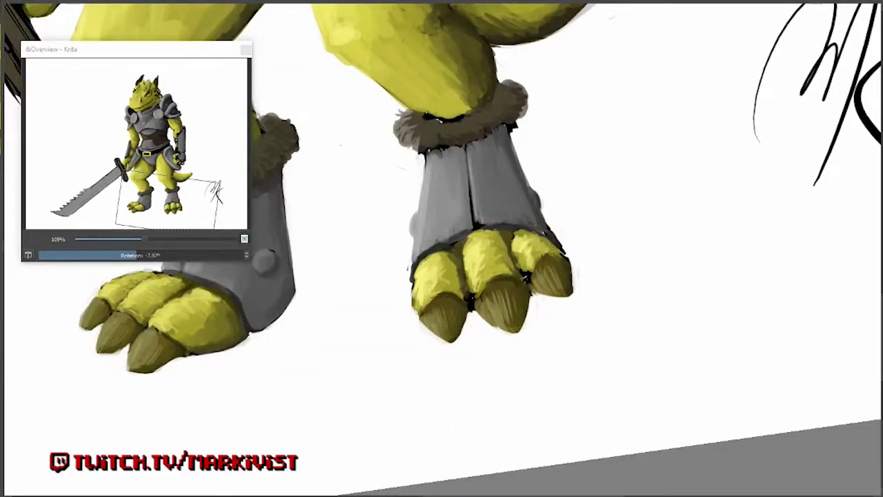
pyautogui.scroll(-2, 442, 207)
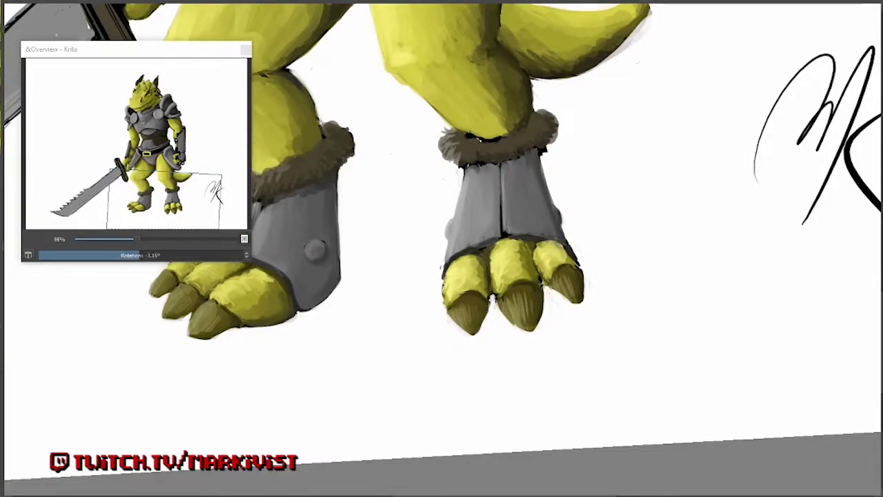
pyautogui.scroll(-2, 593, 227)
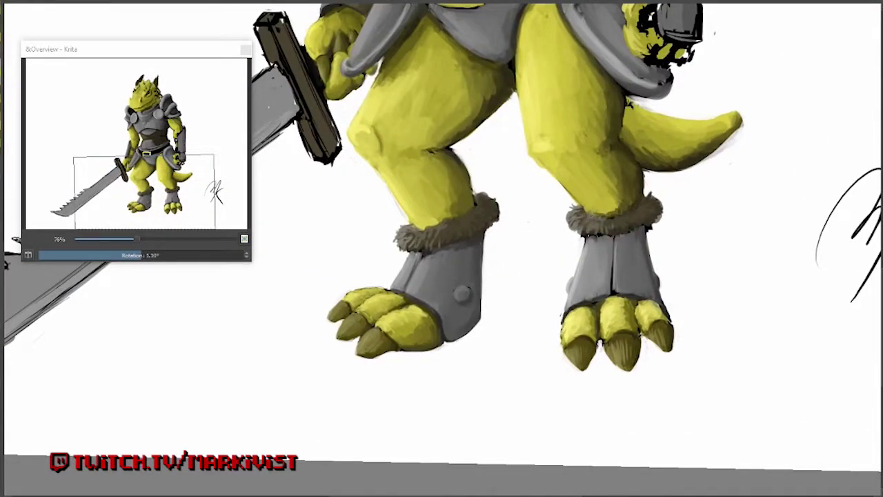
# Paint grey over the forearm guard's black outline to lighten it
pyautogui.scroll(-2, 442, 248)
pyautogui.scroll(-1, 442, 249)
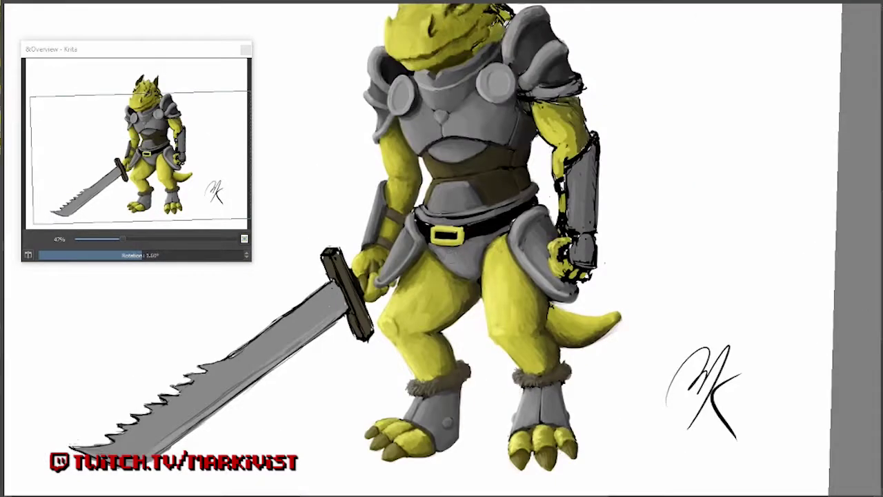
pyautogui.scroll(1, 442, 248)
pyautogui.scroll(2, 531, 200)
pyautogui.scroll(1, 483, 201)
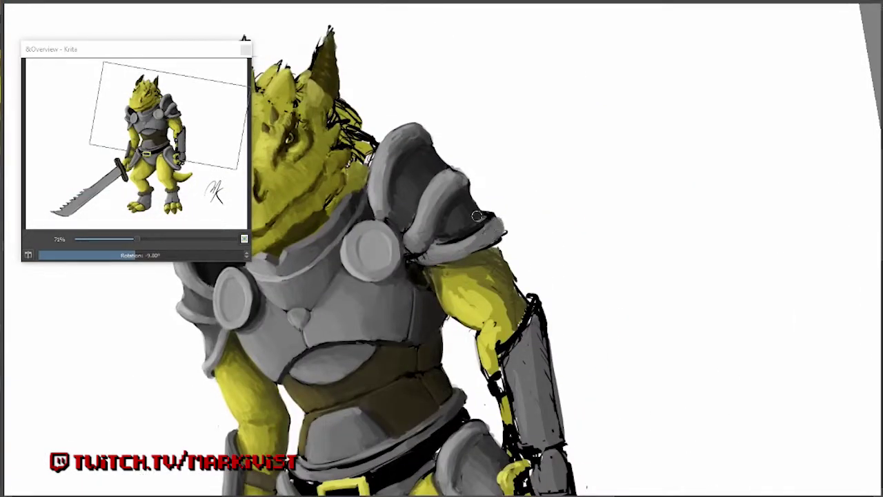
pyautogui.scroll(-1, 444, 202)
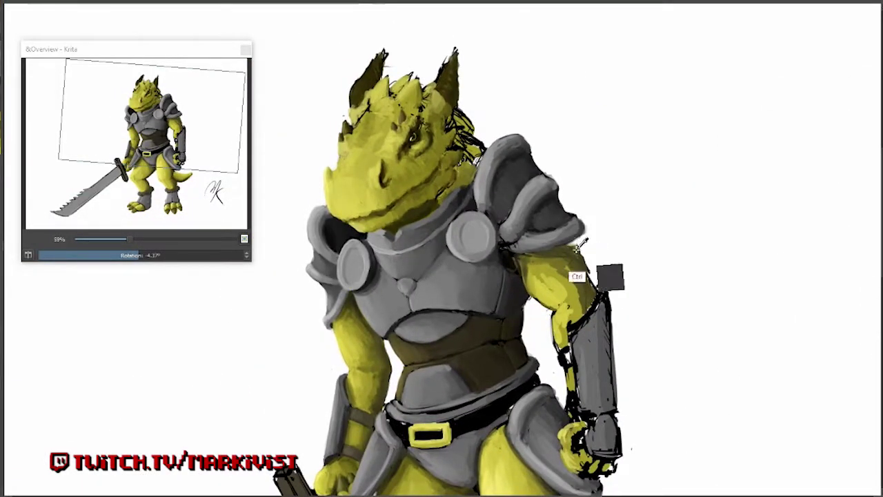
pyautogui.moveTo(573, 262); pyautogui.dragTo(586, 414)
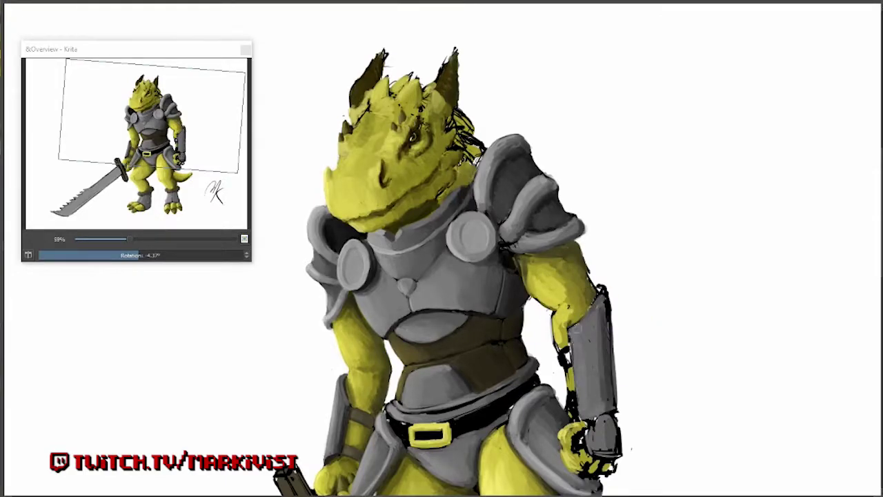
pyautogui.moveTo(579, 303); pyautogui.dragTo(586, 352)
# Cover the black strap and outline marks with yellow skin along the forearm and hand
pyautogui.scroll(2, 441, 276)
pyautogui.moveTo(474, 422); pyautogui.dragTo(552, 293)
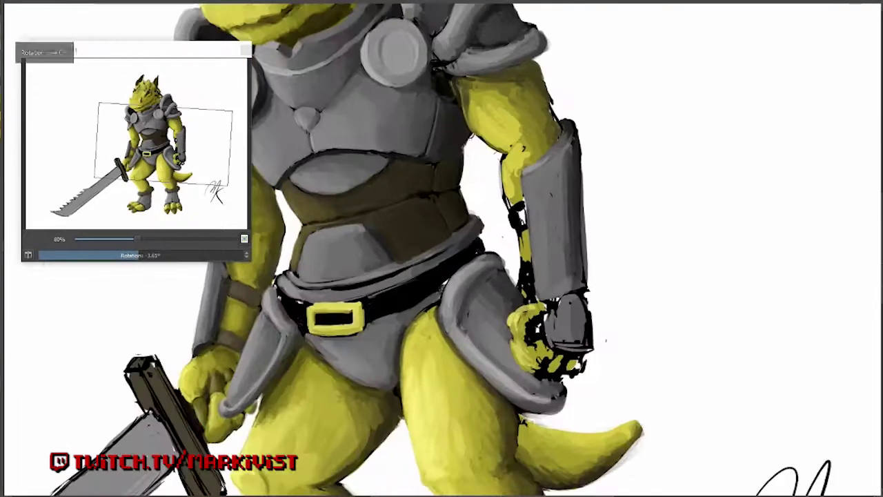
pyautogui.moveTo(518, 207); pyautogui.dragTo(525, 283)
pyautogui.moveTo(509, 169)
pyautogui.mouseDown()
pyautogui.moveTo(530, 262)
pyautogui.moveTo(507, 376)
pyautogui.mouseUp()
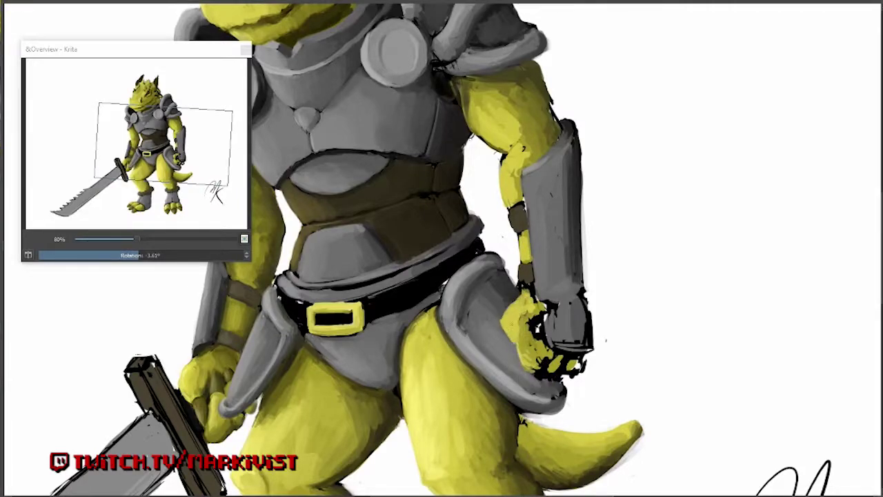
pyautogui.moveTo(535, 323); pyautogui.dragTo(523, 355)
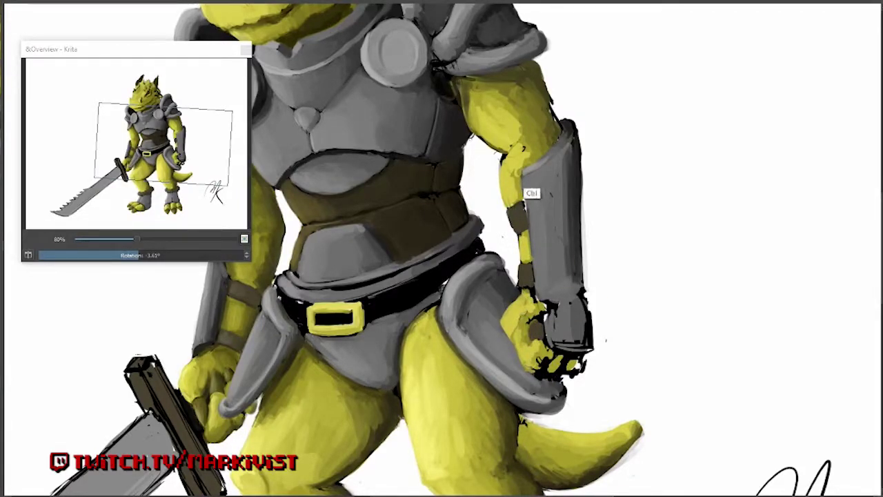
# Repaint the gauntlet's side and wrist in sampled grey and brighten the hand and claws
pyautogui.keyDown('ctrl'); pyautogui.click(562, 218); pyautogui.keyUp('ctrl')
pyautogui.moveTo(565, 145); pyautogui.dragTo(576, 348)
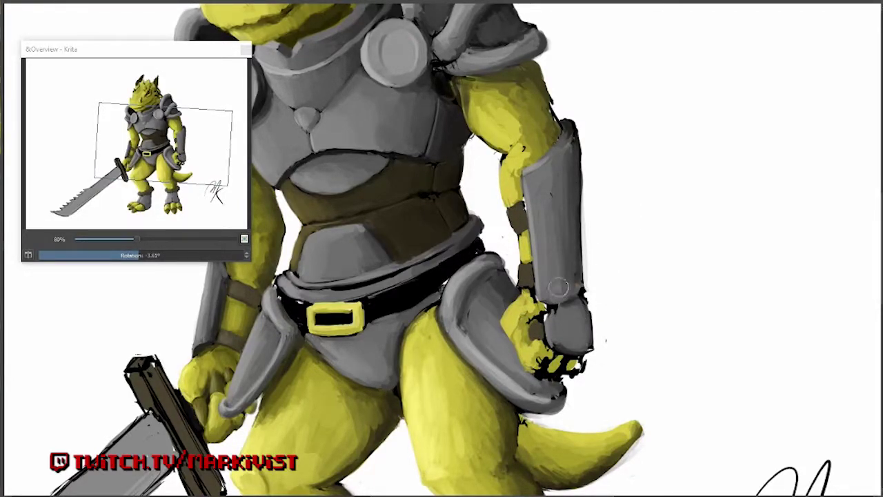
pyautogui.moveTo(583, 221)
pyautogui.mouseDown()
pyautogui.moveTo(585, 293)
pyautogui.moveTo(552, 301)
pyautogui.moveTo(576, 345)
pyautogui.mouseUp()
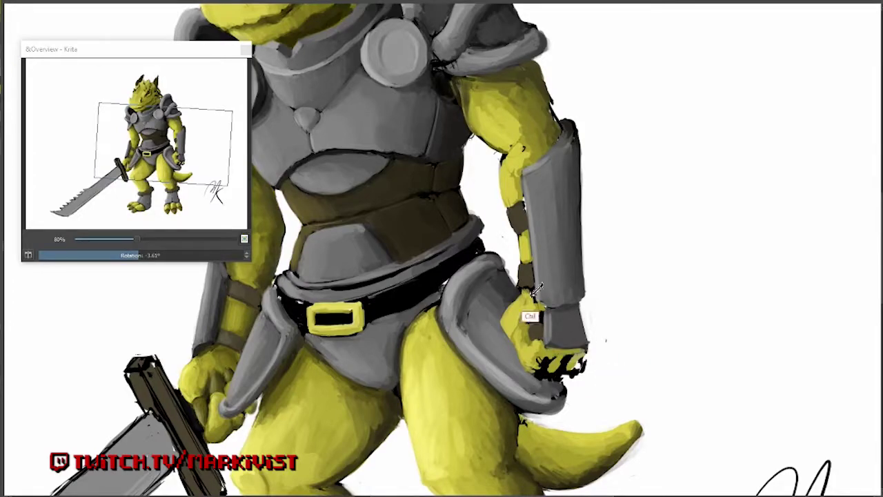
pyautogui.moveTo(556, 316)
pyautogui.mouseDown()
pyautogui.moveTo(583, 345)
pyautogui.moveTo(583, 373)
pyautogui.mouseUp()
pyautogui.moveTo(538, 345); pyautogui.dragTo(572, 372)
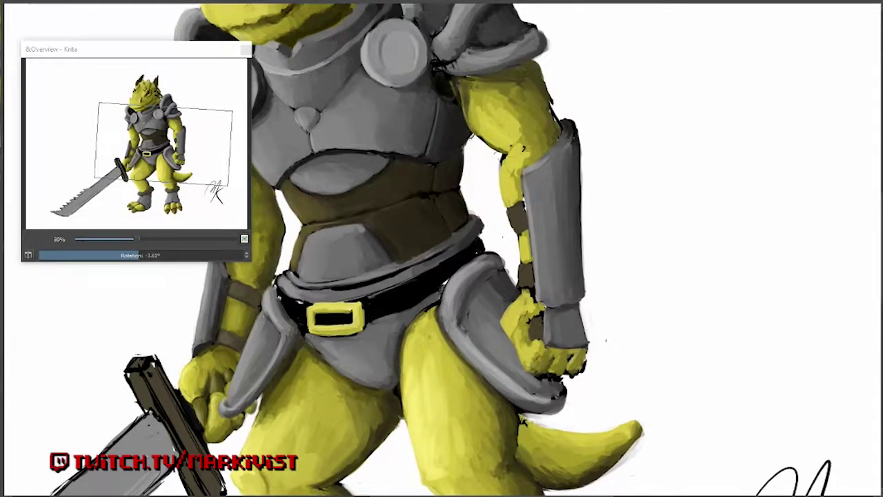
# Smooth the hip plate's rims and edges in grey and darken its inside near the hand
pyautogui.scroll(2, 588, 318)
pyautogui.moveTo(560, 338)
pyautogui.mouseDown()
pyautogui.moveTo(511, 385)
pyautogui.moveTo(456, 403)
pyautogui.mouseUp()
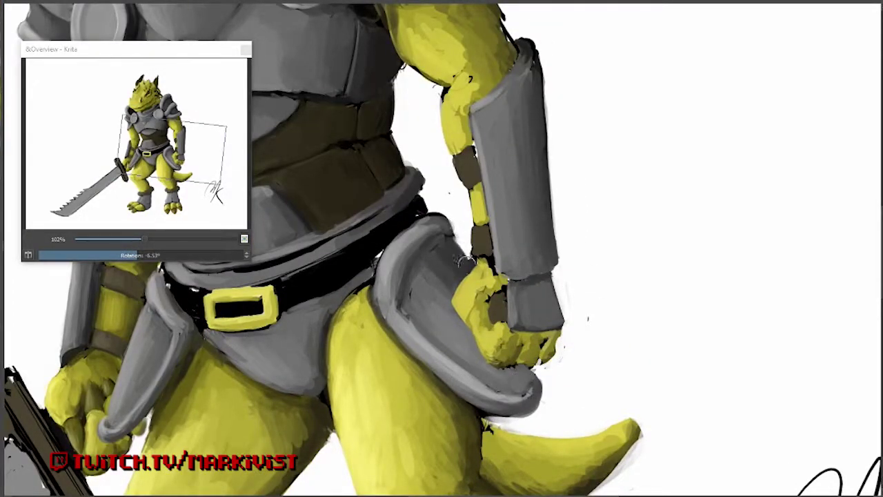
pyautogui.moveTo(458, 248)
pyautogui.mouseDown()
pyautogui.moveTo(449, 228)
pyautogui.moveTo(403, 289)
pyautogui.moveTo(483, 387)
pyautogui.mouseUp()
pyautogui.moveTo(414, 362)
pyautogui.mouseDown()
pyautogui.moveTo(527, 407)
pyautogui.moveTo(535, 376)
pyautogui.mouseUp()
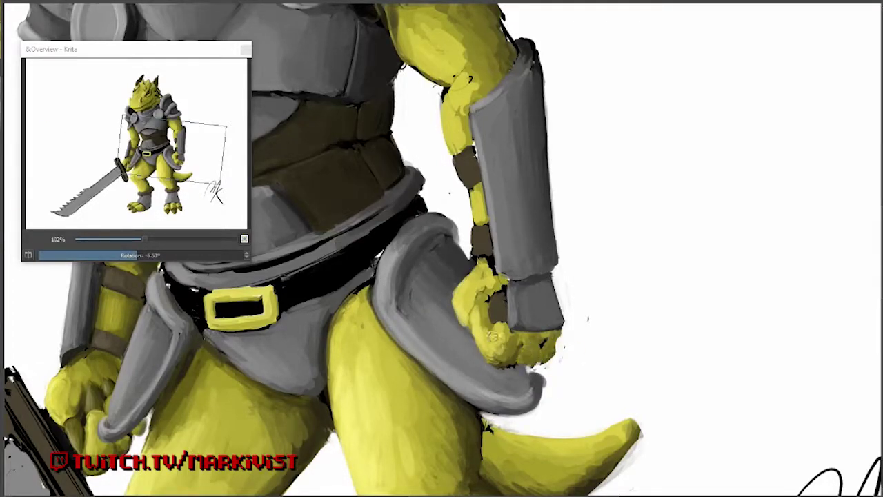
pyautogui.keyDown('ctrl'); pyautogui.click(537, 378); pyautogui.keyUp('ctrl')
pyautogui.moveTo(431, 303); pyautogui.dragTo(476, 353)
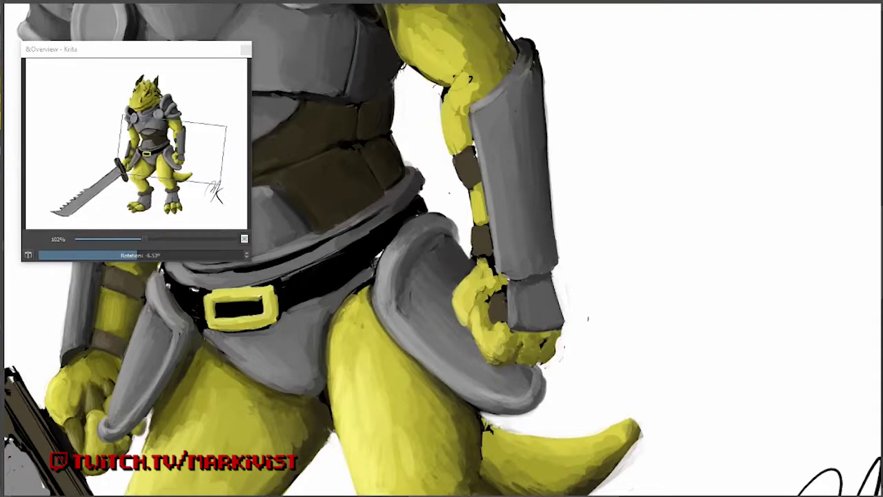
# Lighten the forearm straps to grey-brown and reshape the vambrace edge
pyautogui.moveTo(496, 310); pyautogui.dragTo(464, 172)
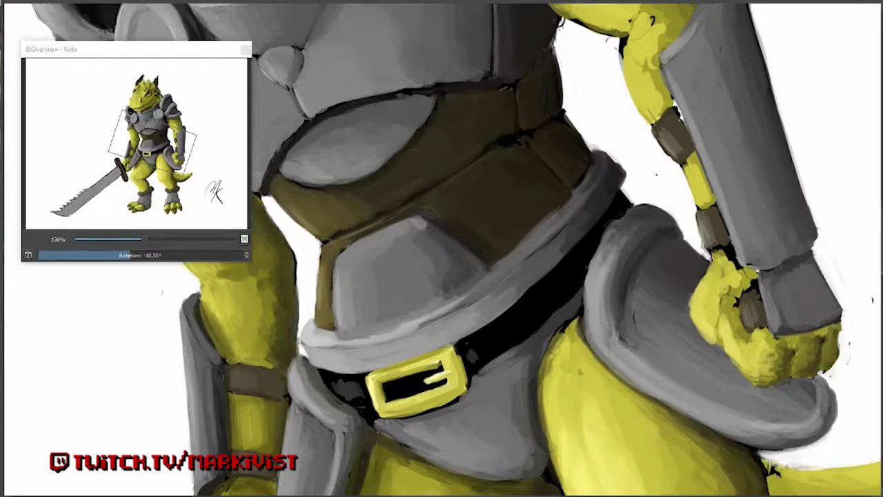
pyautogui.moveTo(611, 198); pyautogui.dragTo(629, 170)
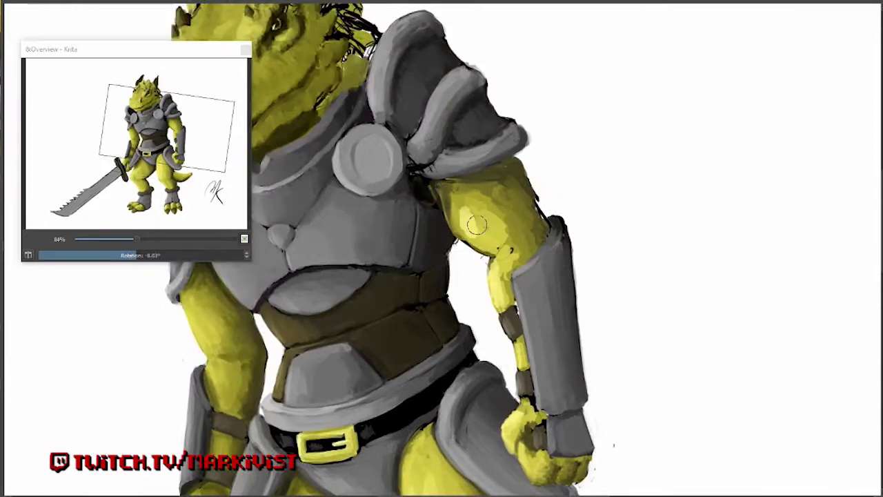
# Sample the arm colour and repaint the yellow upper arm, elbow and shoulder-pad shading
pyautogui.keyDown('ctrl'); pyautogui.click(504, 224); pyautogui.keyUp('ctrl')
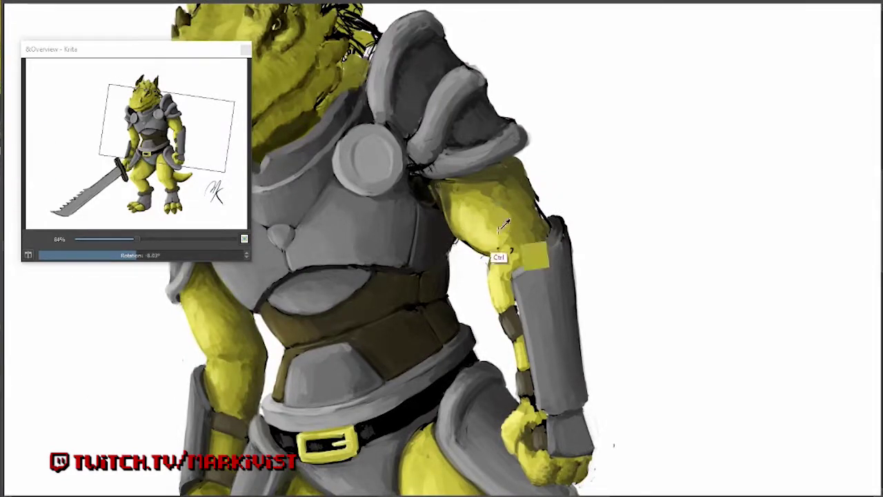
pyautogui.moveTo(504, 224); pyautogui.dragTo(547, 228)
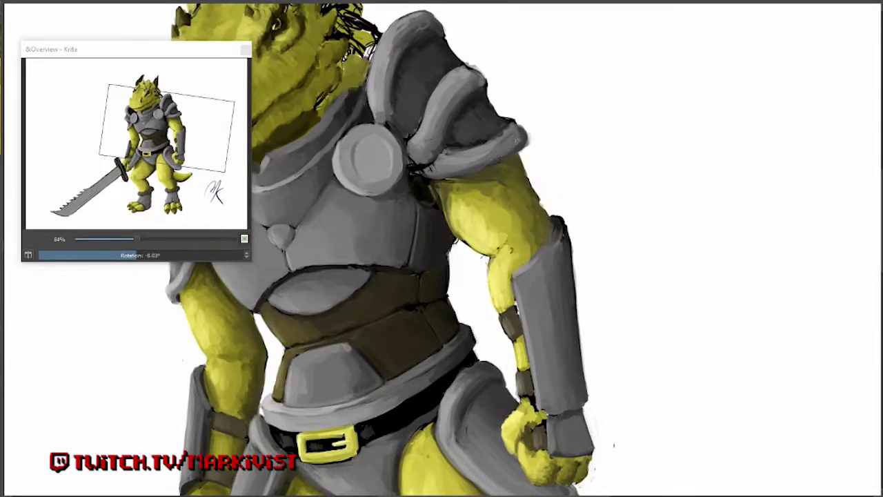
pyautogui.moveTo(475, 77); pyautogui.dragTo(477, 166)
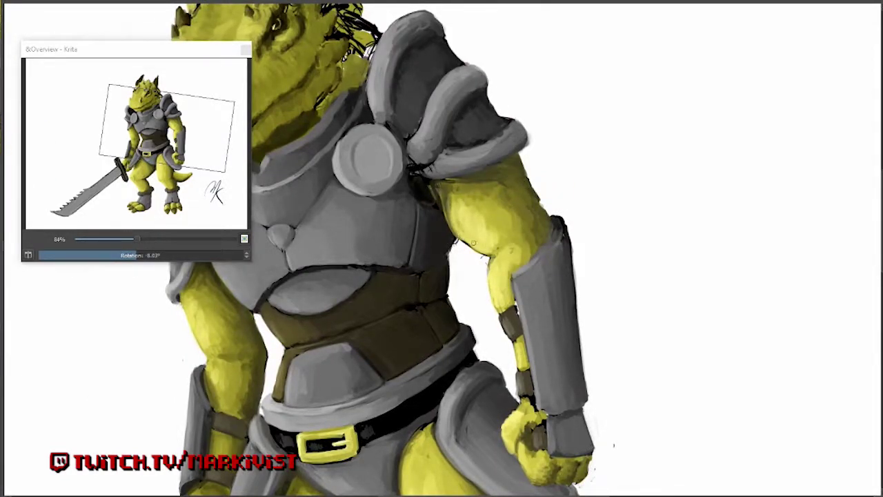
# Paint dark brown shading across the fist and deepen its shadow
pyautogui.moveTo(463, 213); pyautogui.dragTo(428, 124)
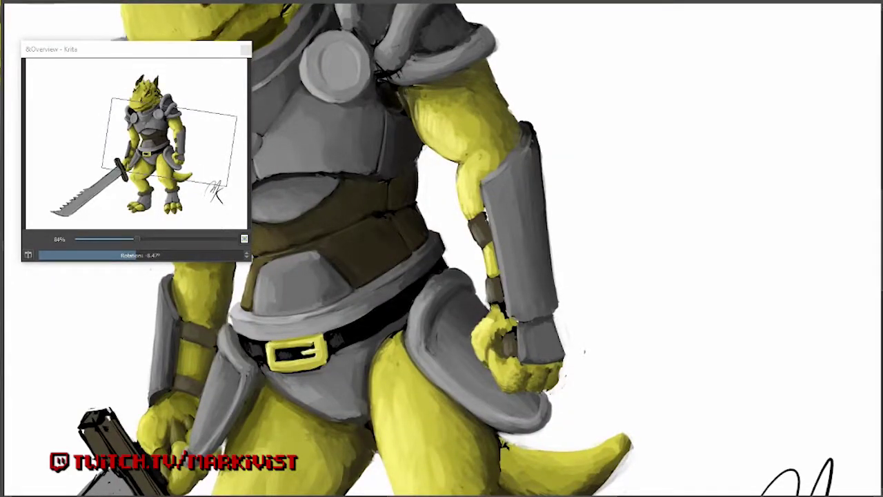
pyautogui.scroll(3, 496, 228)
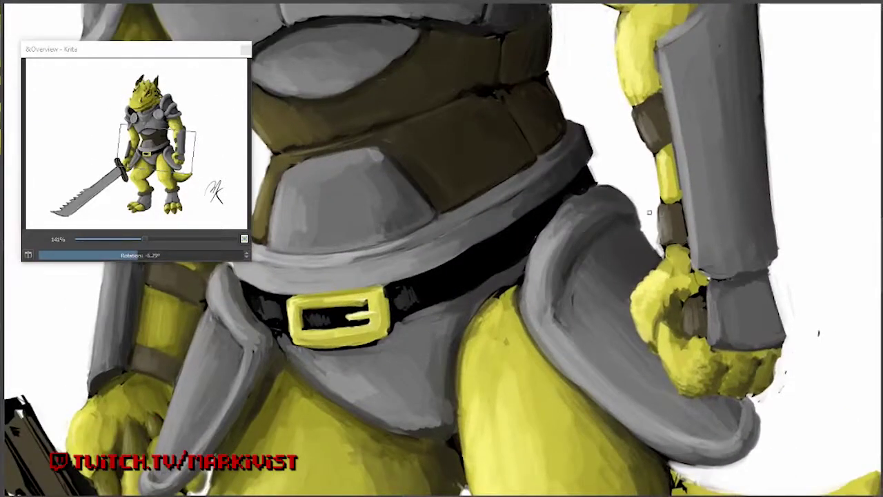
pyautogui.moveTo(697, 272)
pyautogui.mouseDown()
pyautogui.moveTo(669, 306)
pyautogui.moveTo(679, 345)
pyautogui.mouseUp()
pyautogui.moveTo(659, 300); pyautogui.dragTo(679, 348)
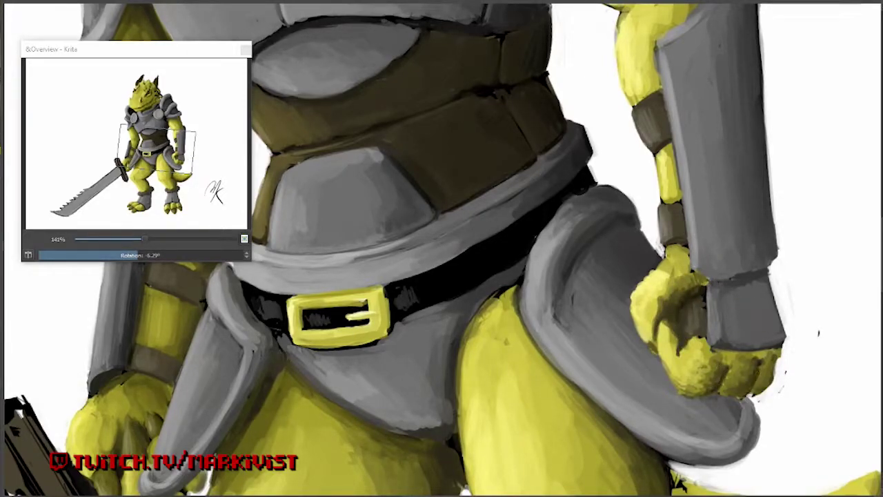
pyautogui.scroll(-2, 665, 280)
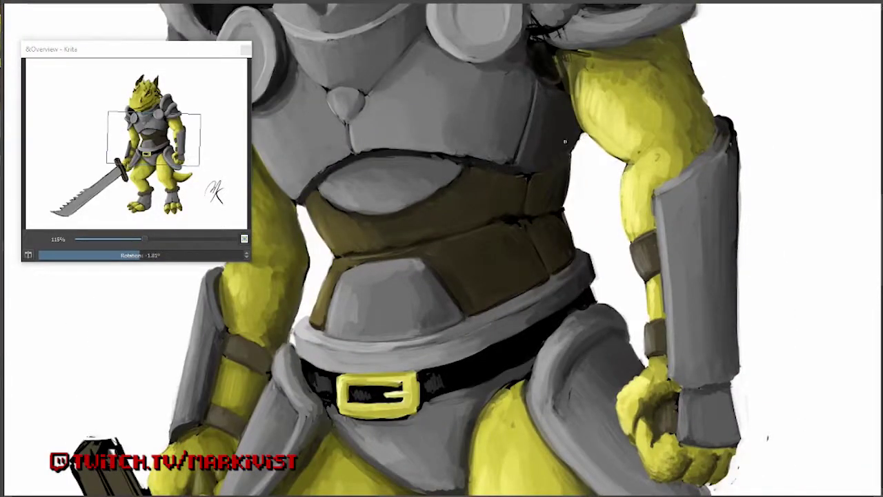
pyautogui.scroll(1, 767, 436)
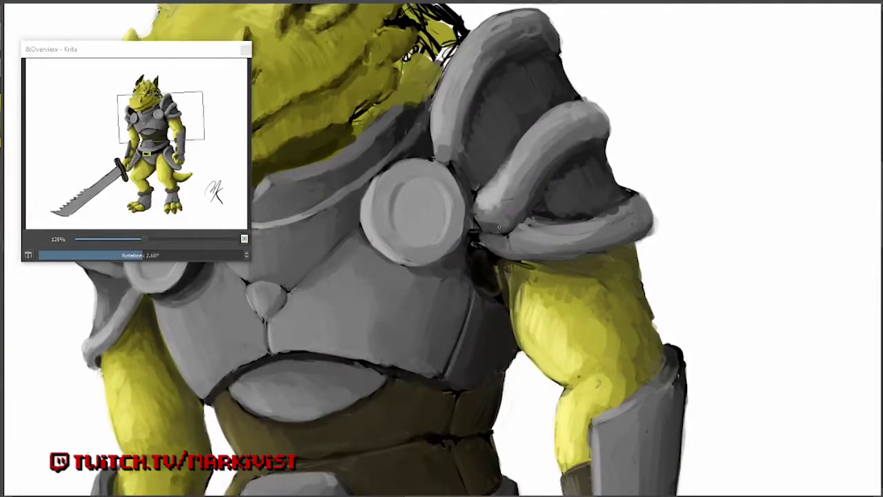
pyautogui.scroll(1, 486, 241)
pyautogui.scroll(-2, 483, 276)
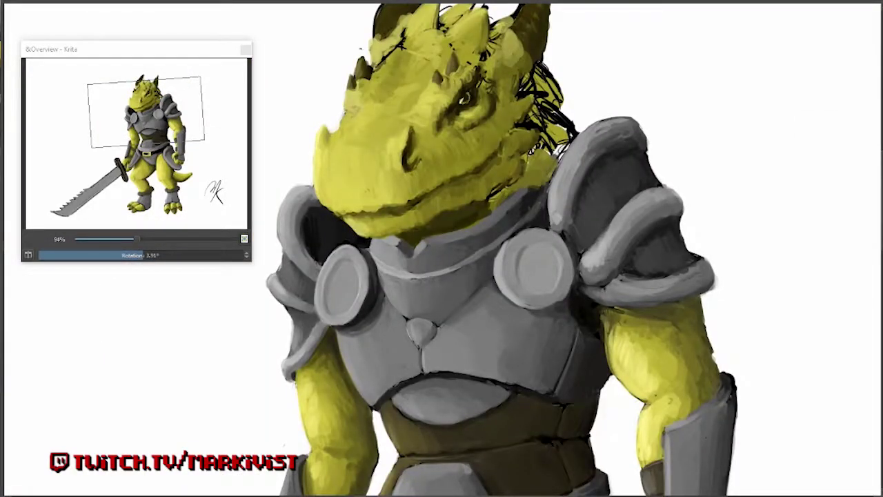
# Fit the entire canvas on screen to show the finished lizard warrior and sword
pyautogui.scroll(1, 483, 276)
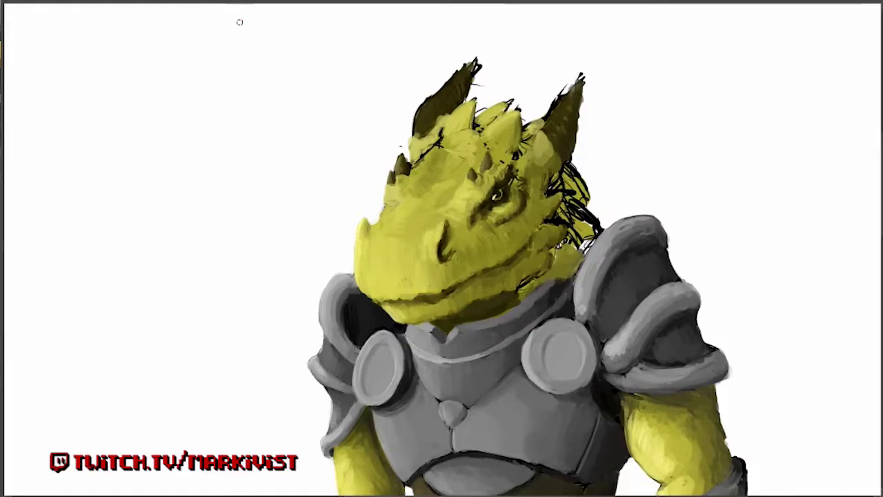
pyautogui.press('2')
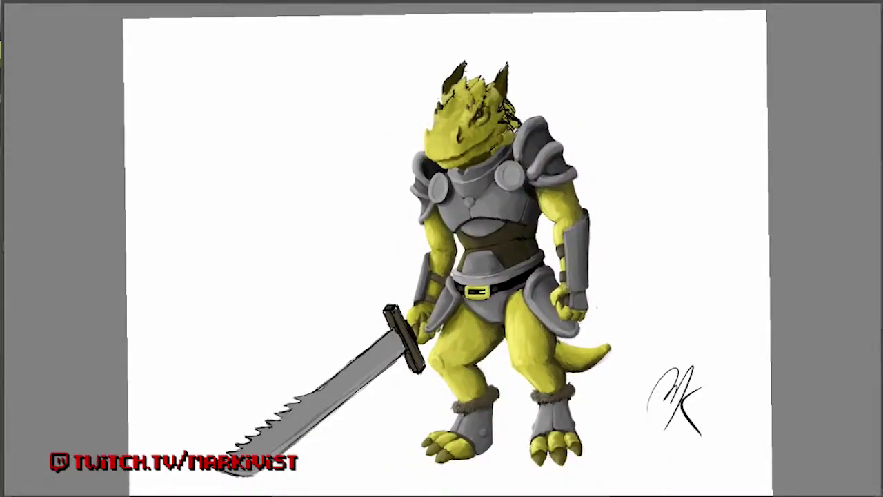